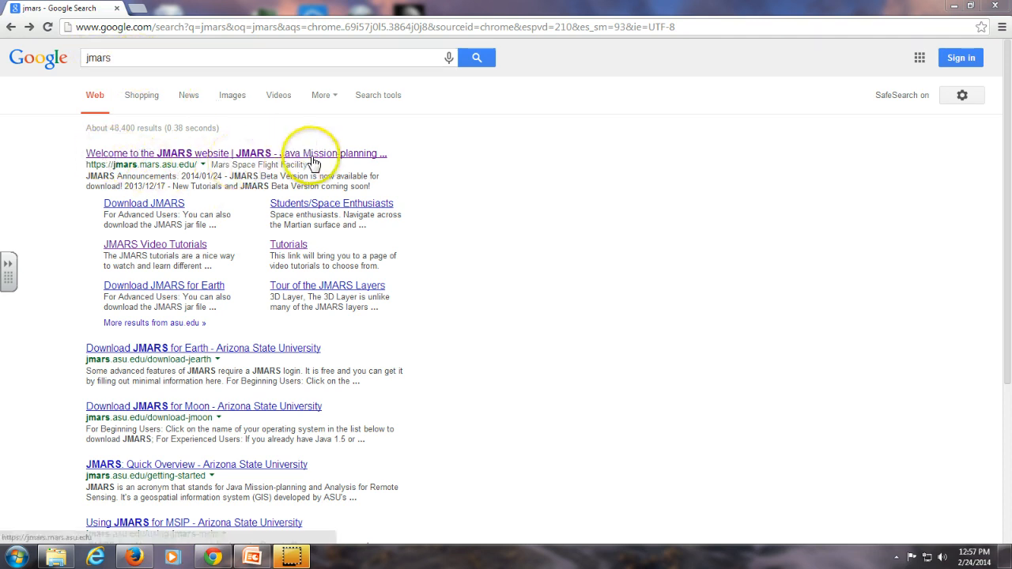
Step: Open the JMARS website from the search results and find the Windows 32 installer among the public downloads
click(313, 155)
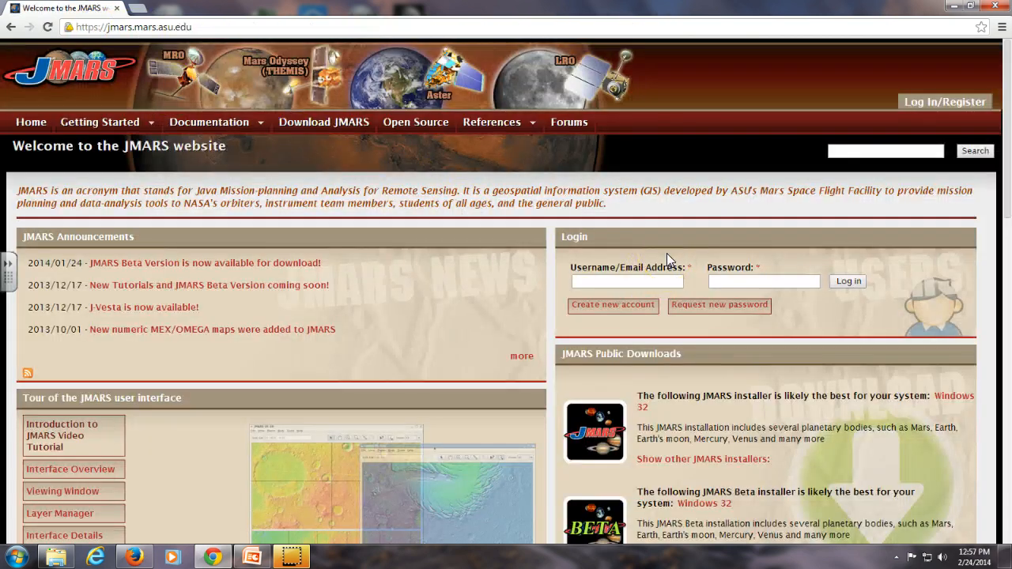
scroll(747, 249, down, 2)
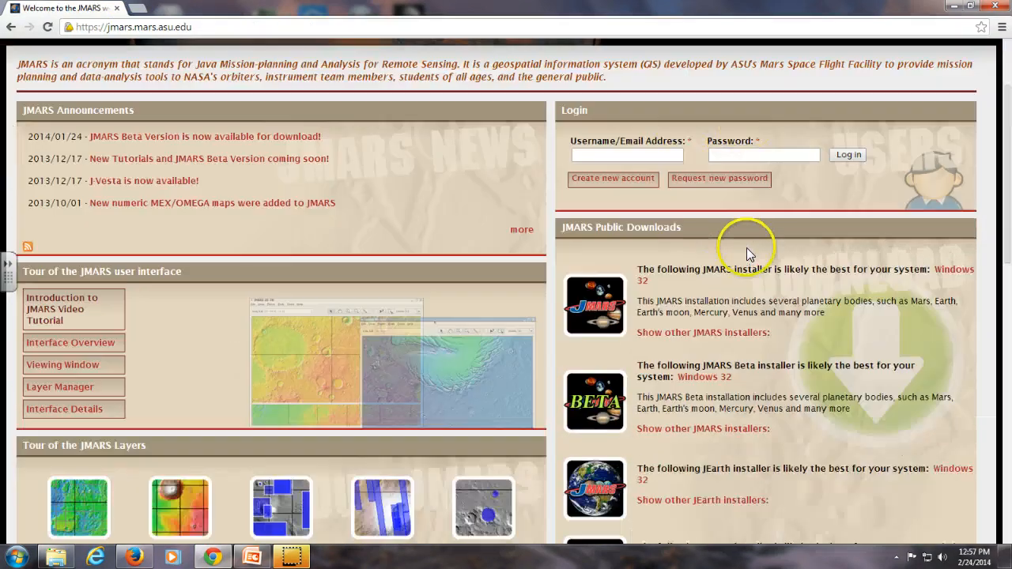
scroll(746, 248, up, 2)
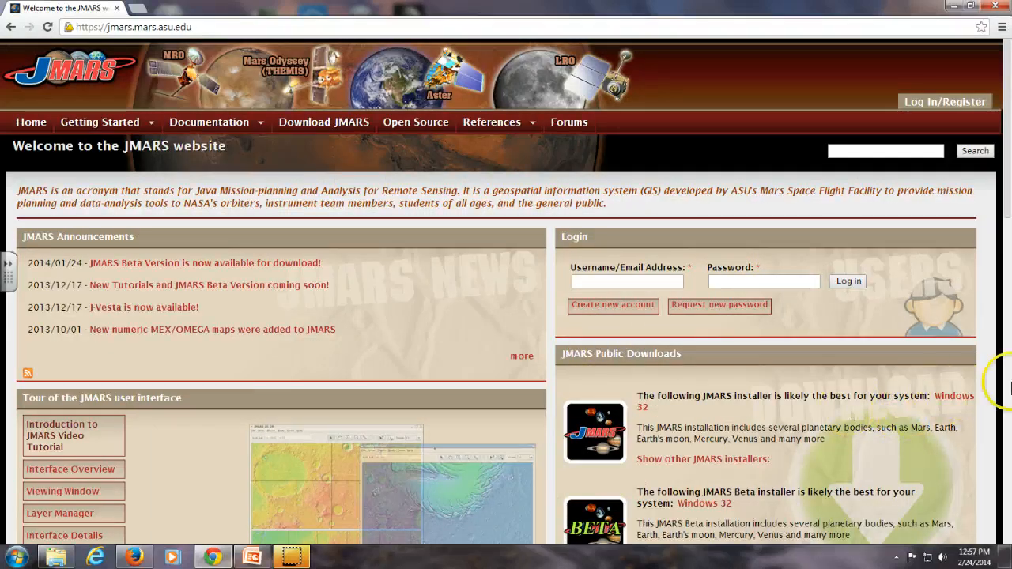
click(961, 401)
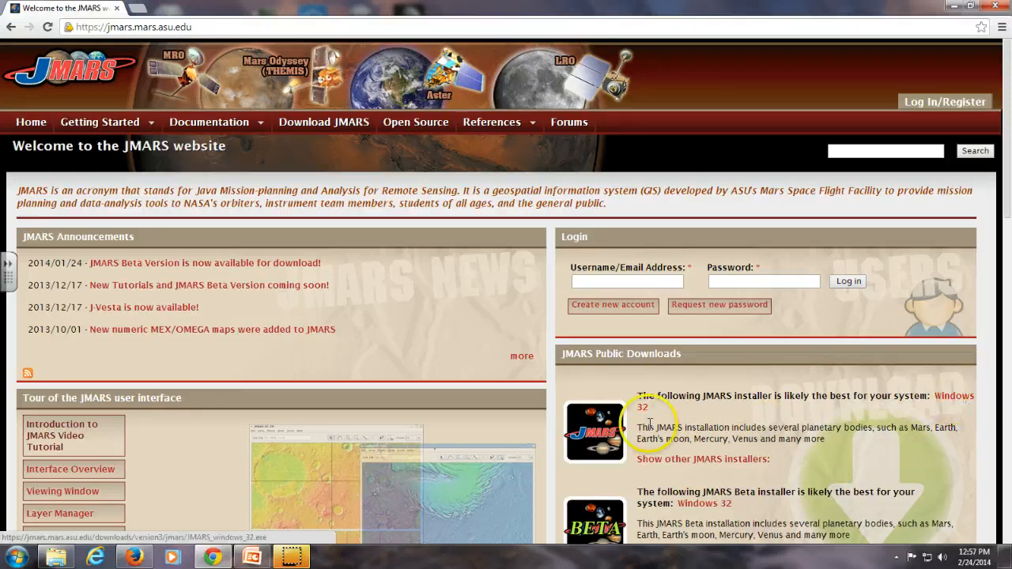
Step: Launch JMARS from the desktop and log in with the account e-mail and password
click(954, 6)
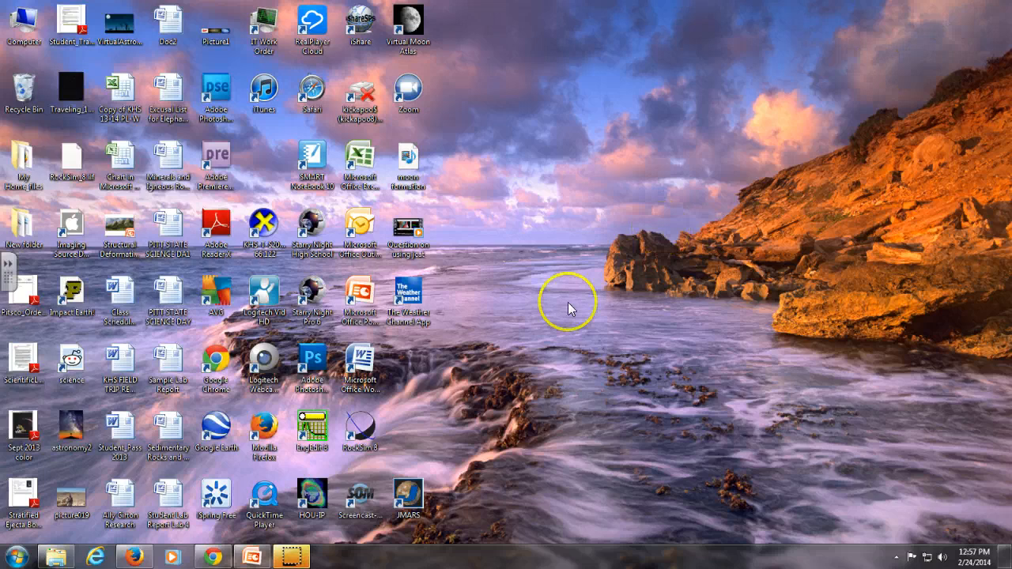
double_click(409, 497)
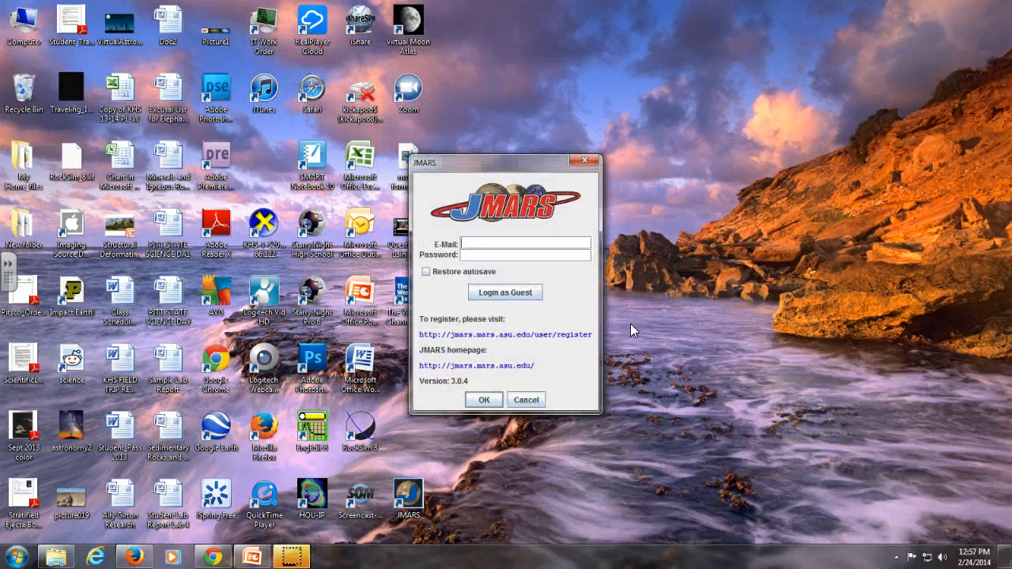
click(528, 244)
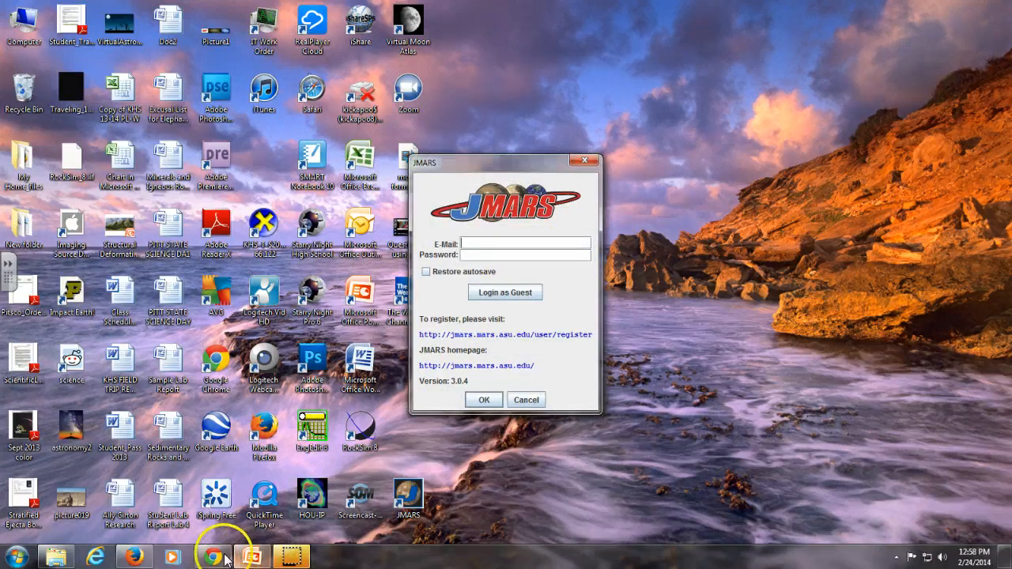
click(220, 558)
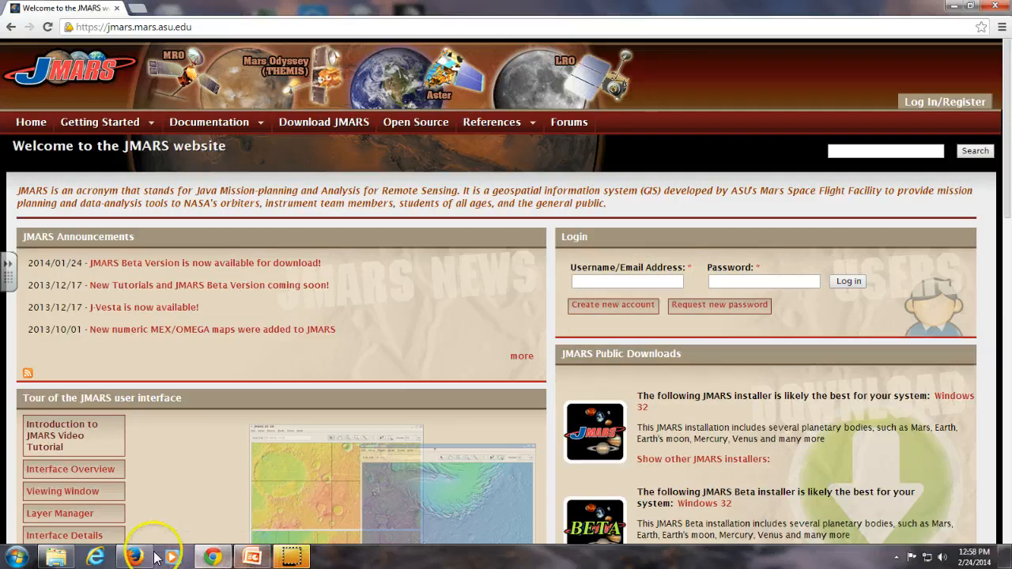
click(952, 6)
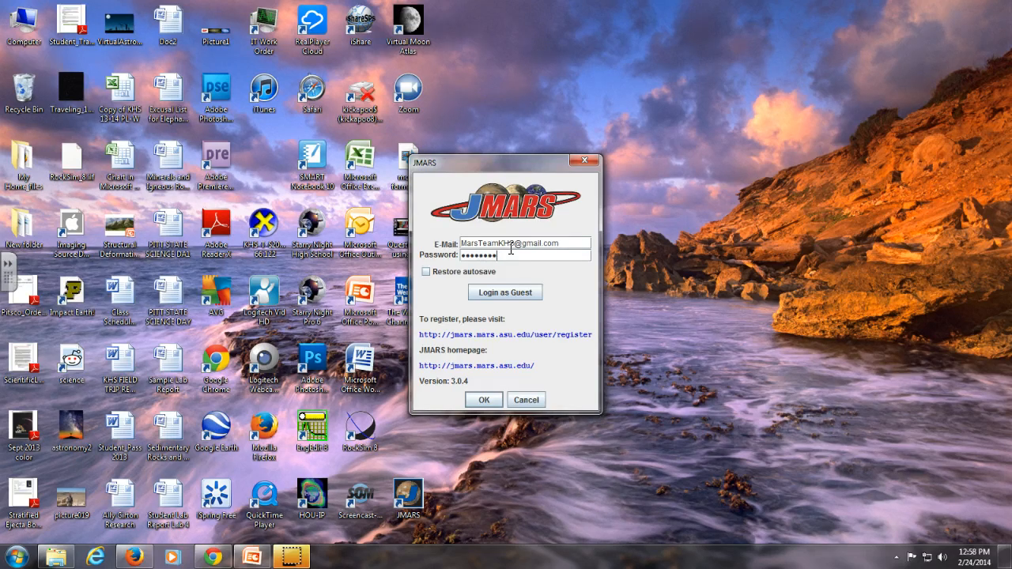
key(Return)
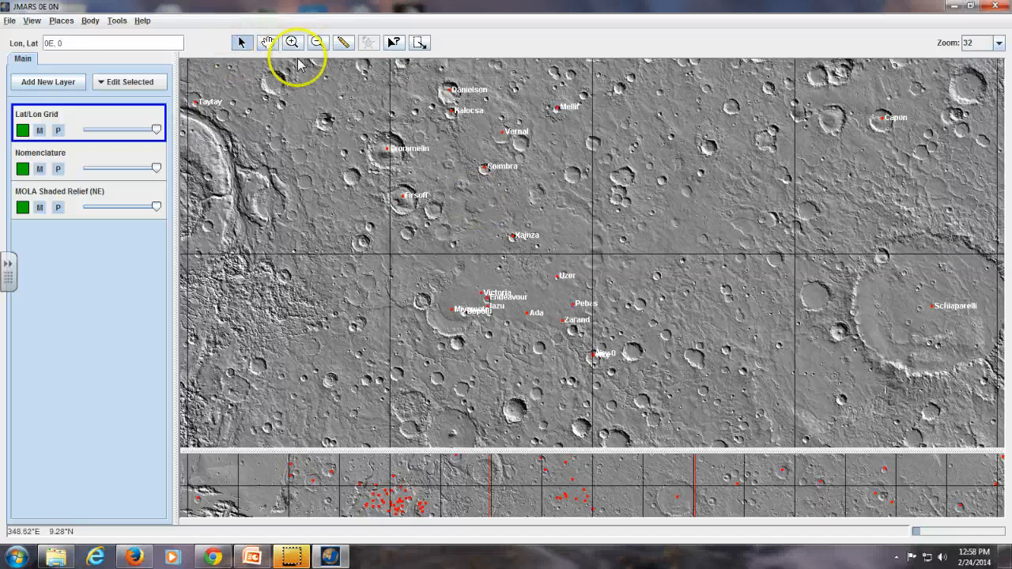
click(240, 44)
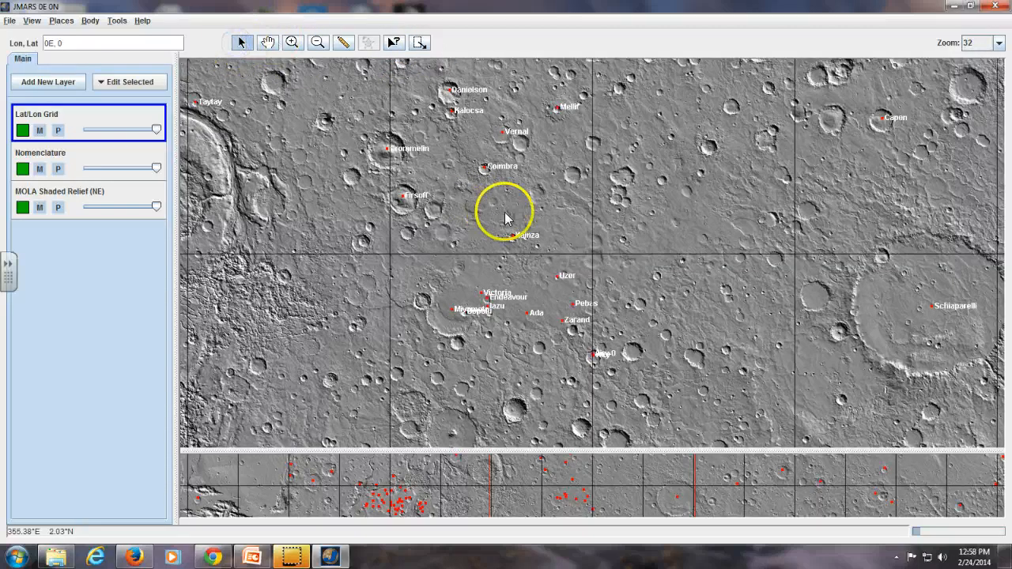
click(564, 217)
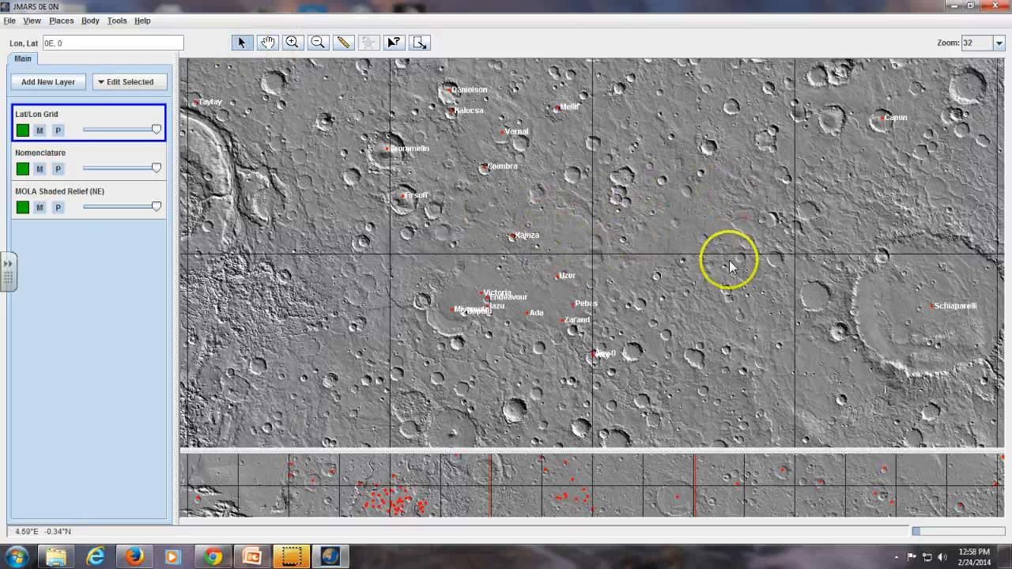
click(454, 314)
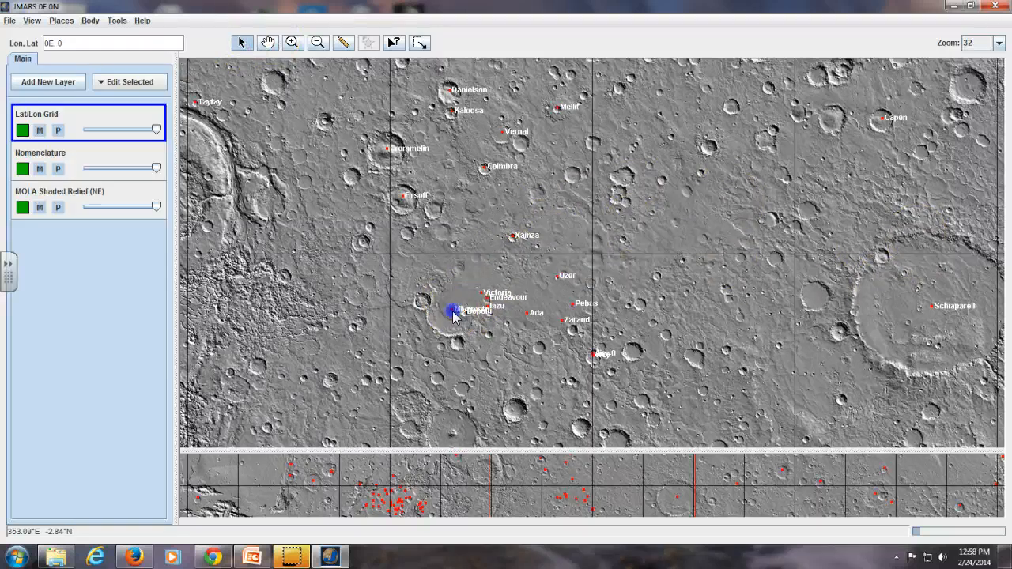
click(827, 213)
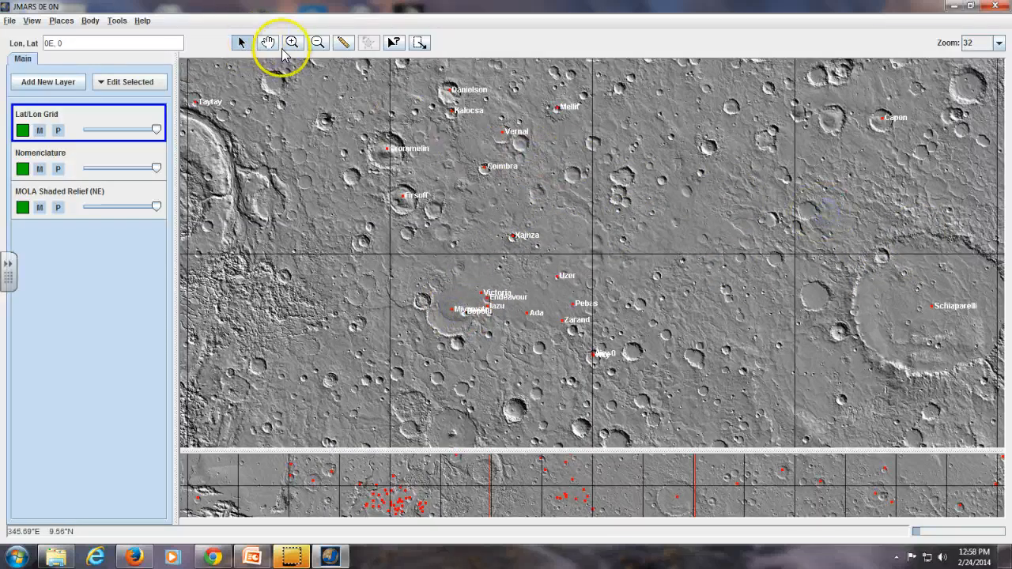
Step: Pan the map northeast with the hand tool until it is centred at about 3.16E, 15.63
click(269, 43)
click(659, 182)
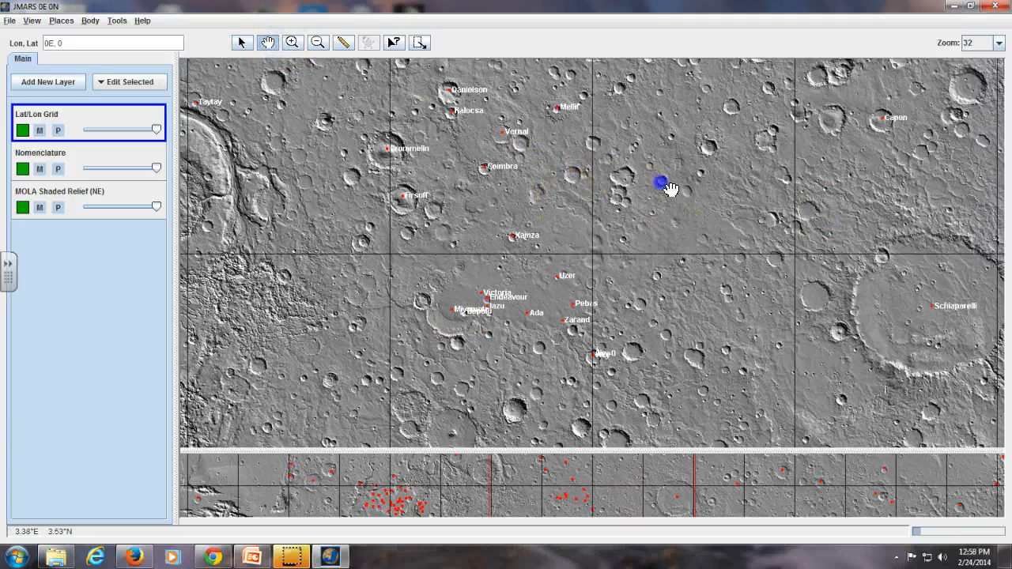
drag(744, 158, 638, 290)
drag(465, 155, 545, 235)
drag(513, 178, 542, 217)
Step: Magnify the map to zoom 64 north of the Gill crater and return it to zoom 32
click(292, 43)
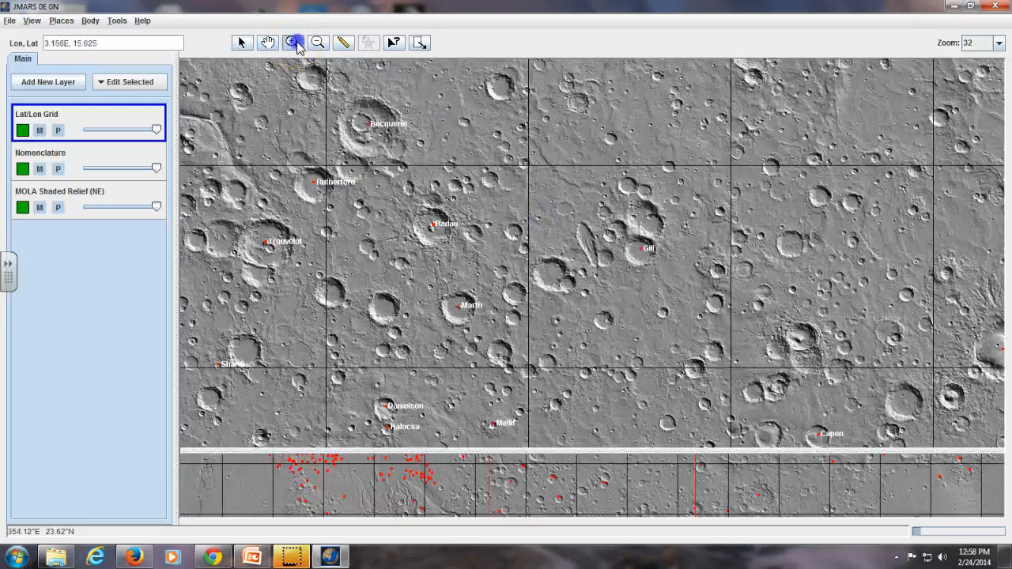
click(593, 205)
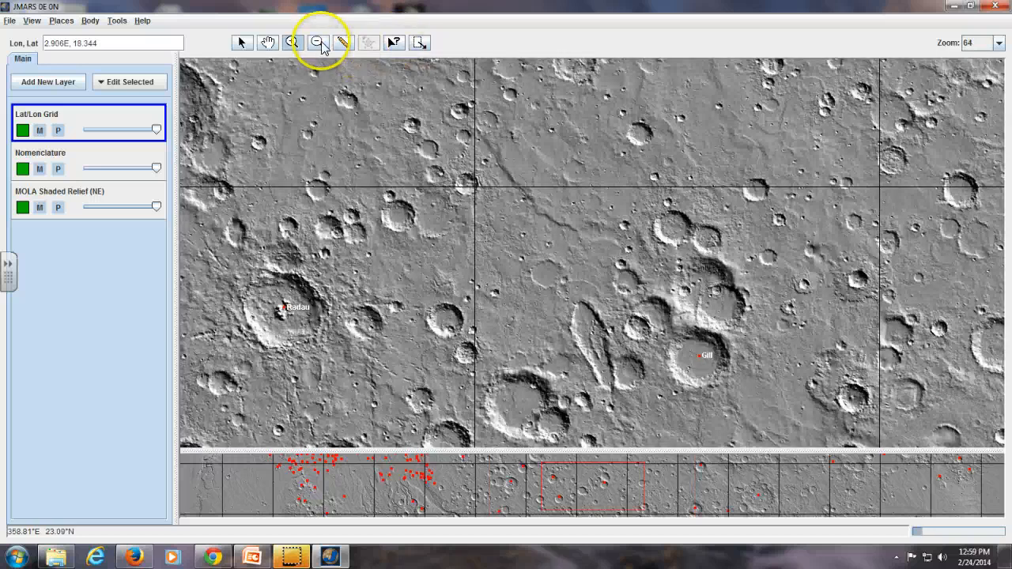
click(317, 42)
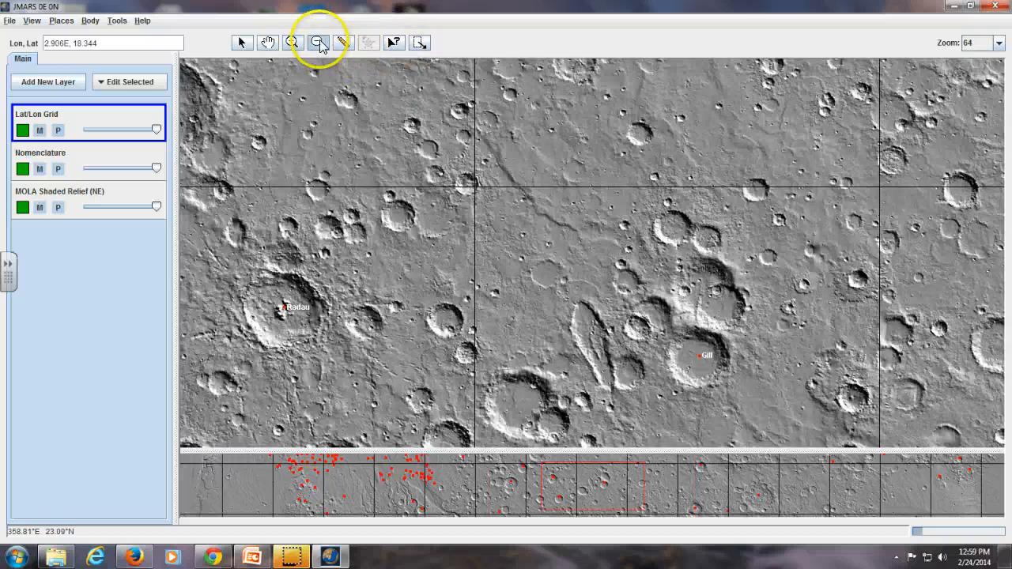
click(575, 231)
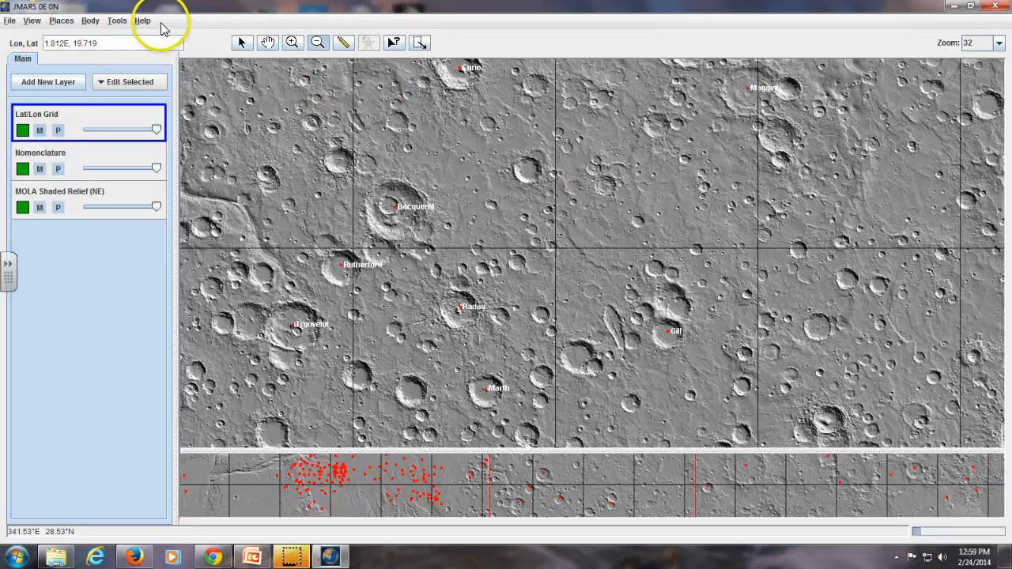
Step: Zoom the map out to 16 and pan east until it is centred at about 71.6E, 27.9
click(11, 23)
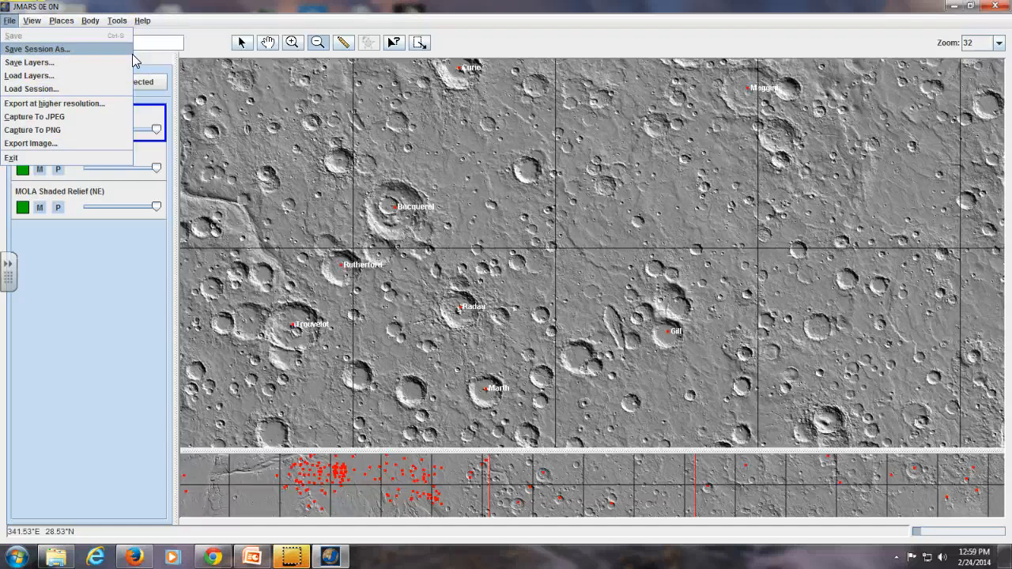
click(462, 237)
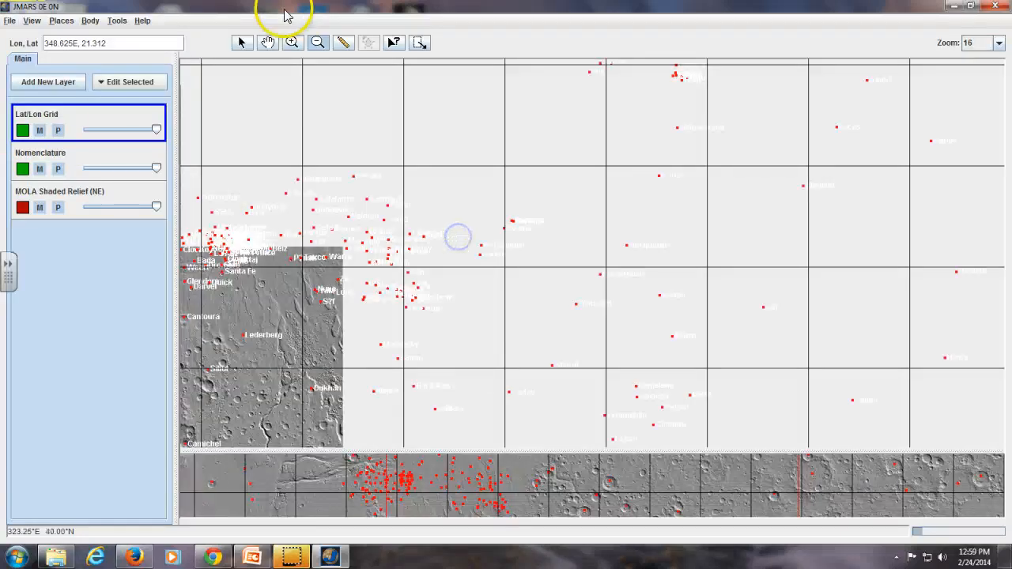
click(274, 40)
drag(720, 160, 487, 237)
drag(715, 172, 636, 259)
drag(740, 158, 649, 241)
drag(789, 228, 618, 204)
mouse_move(719, 268)
mouse_down()
mouse_move(554, 184)
mouse_move(735, 280)
mouse_move(716, 319)
mouse_move(685, 263)
mouse_up()
drag(617, 325, 588, 298)
drag(663, 362, 625, 319)
drag(600, 281, 612, 318)
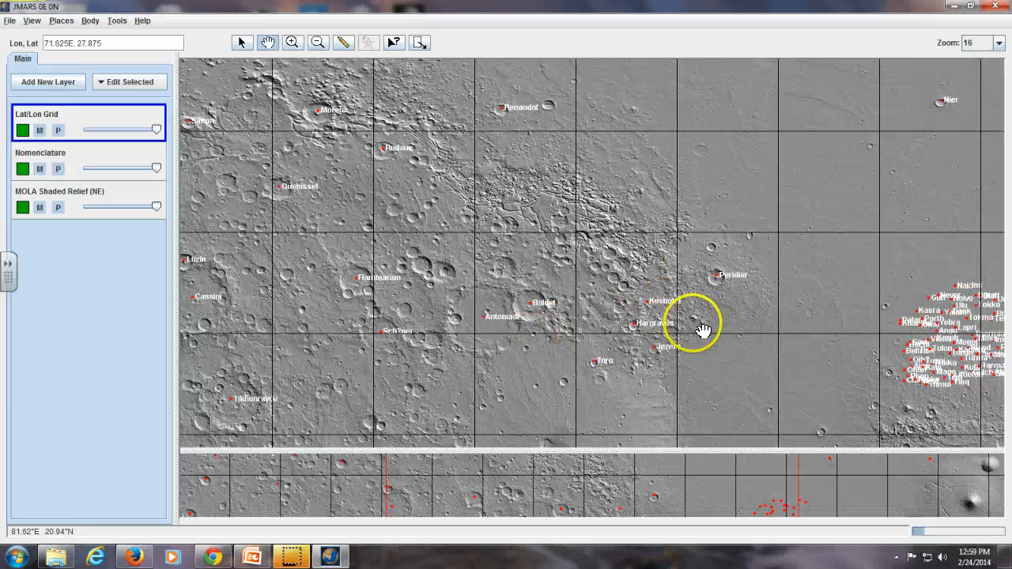
Step: Examine the available session saving, loading and export commands and the default time format options
click(1000, 43)
click(1001, 44)
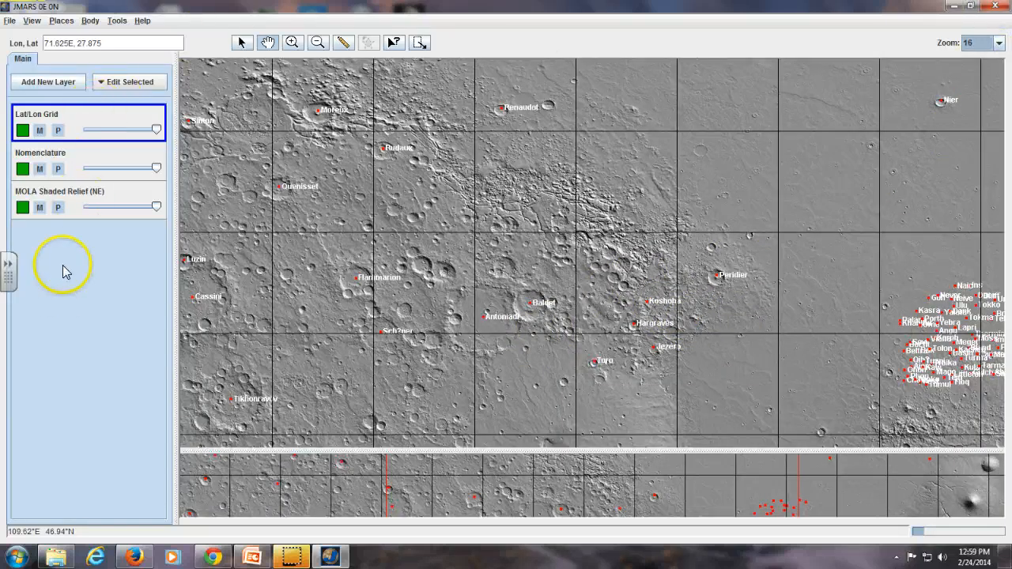
click(9, 20)
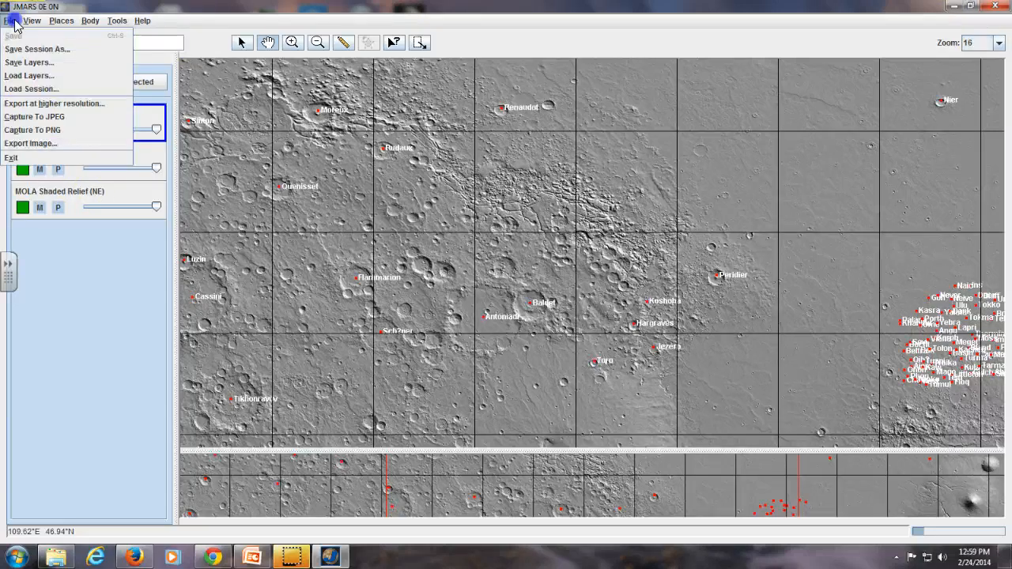
mouse_move(31, 21)
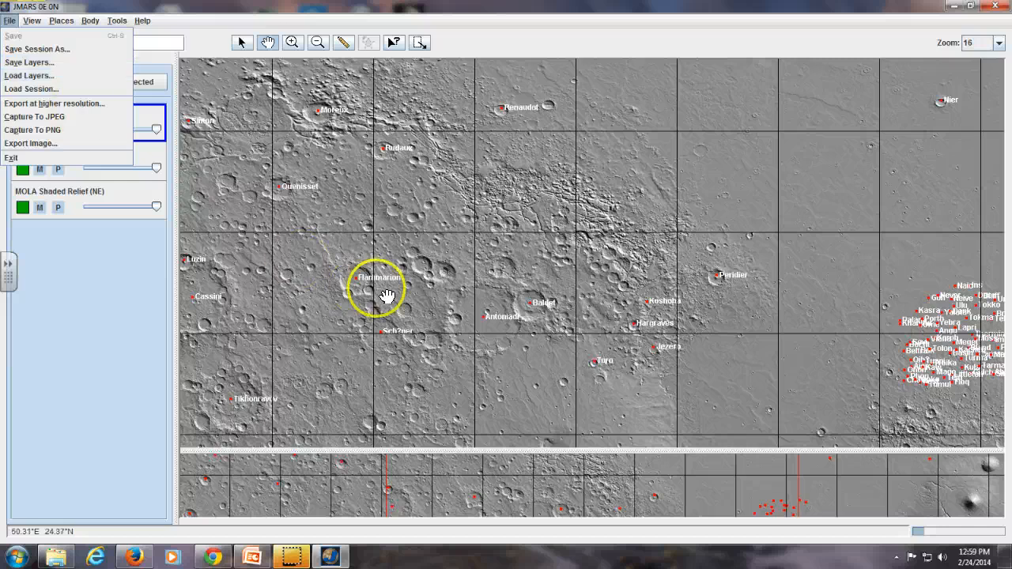
drag(384, 294, 565, 237)
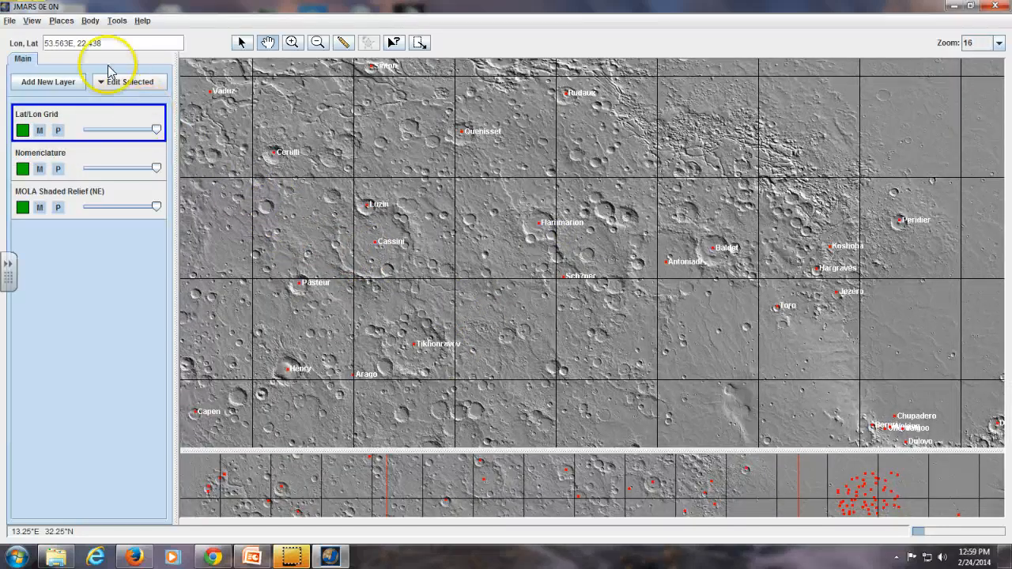
click(10, 21)
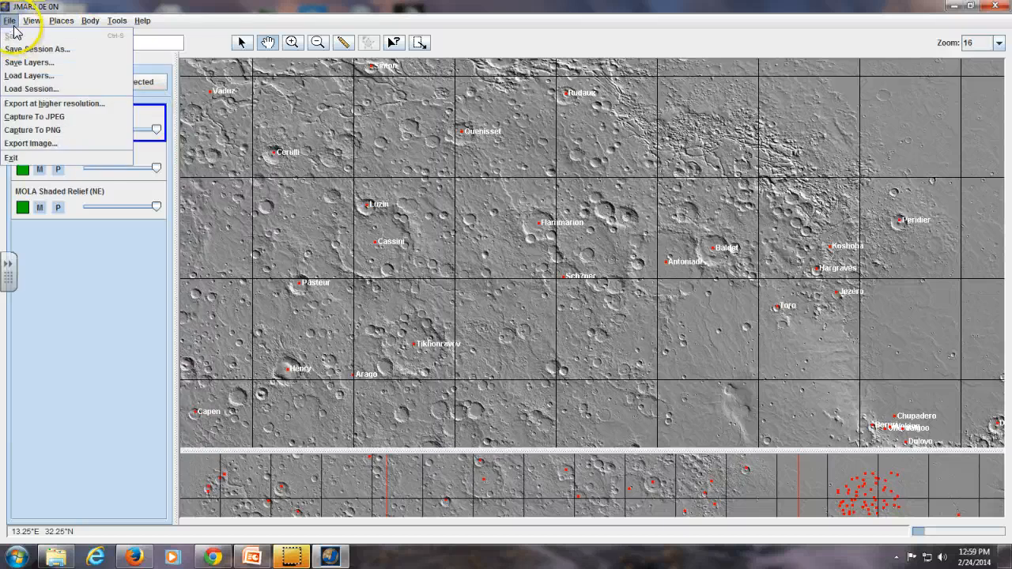
click(32, 21)
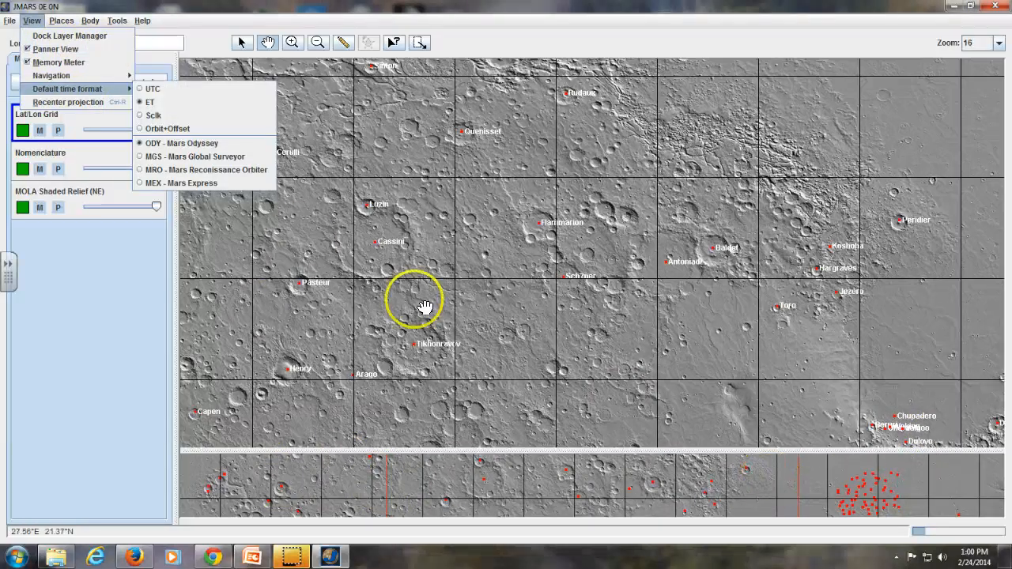
click(303, 215)
drag(546, 364, 536, 336)
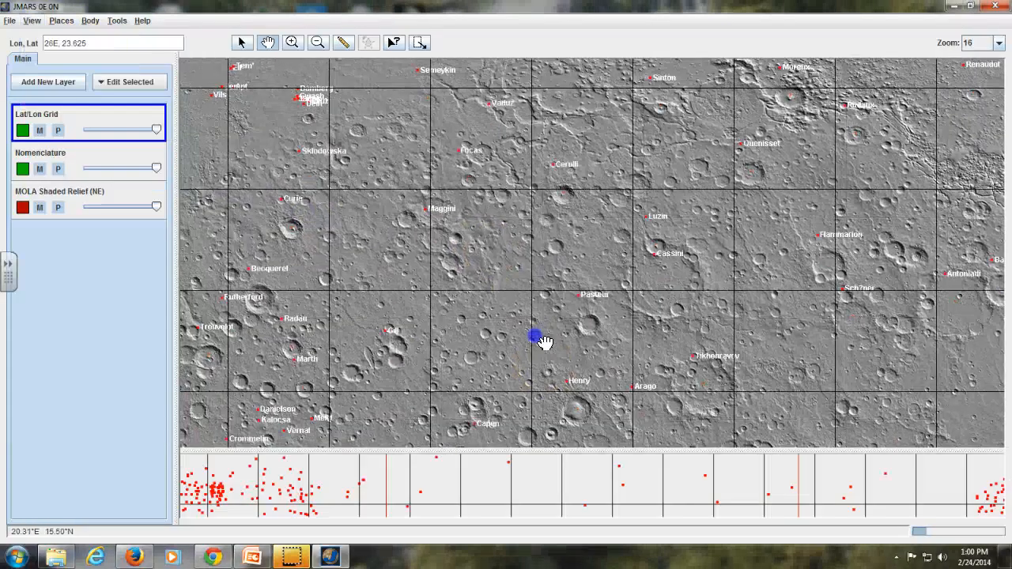
Step: Turn off the Panner View and pan the enlarged map to about 19.5E, 26
click(32, 21)
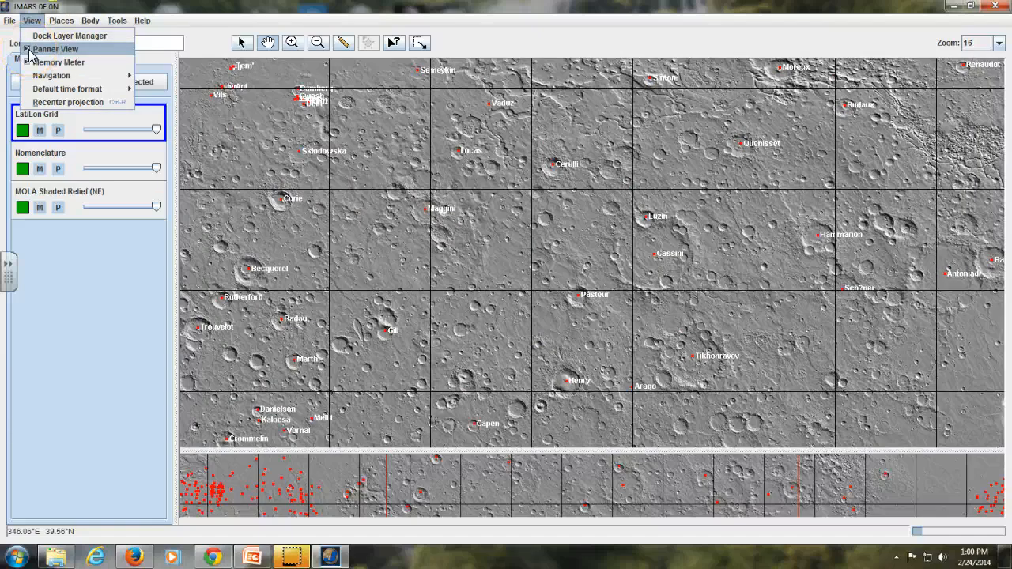
click(29, 50)
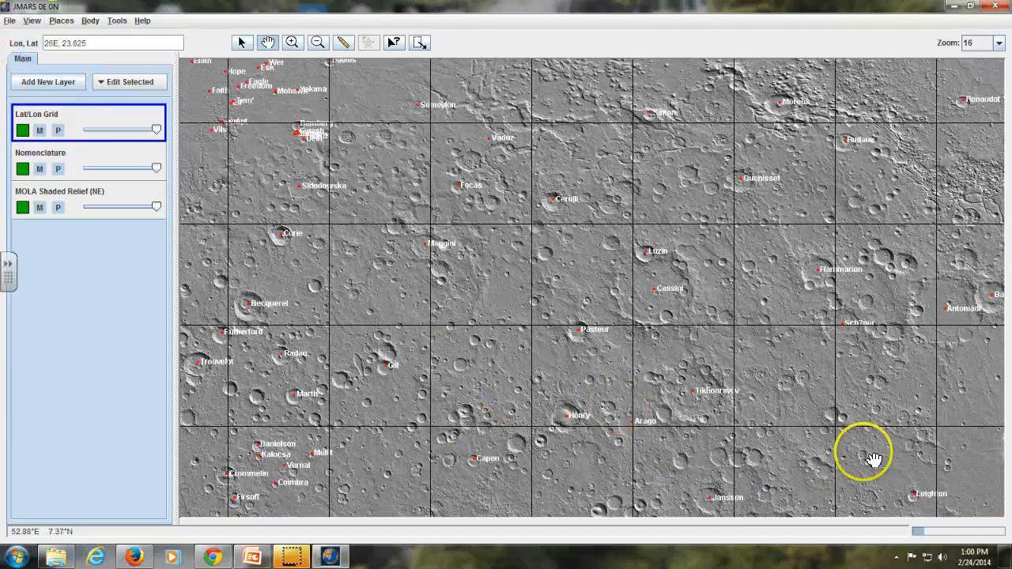
drag(665, 237, 606, 274)
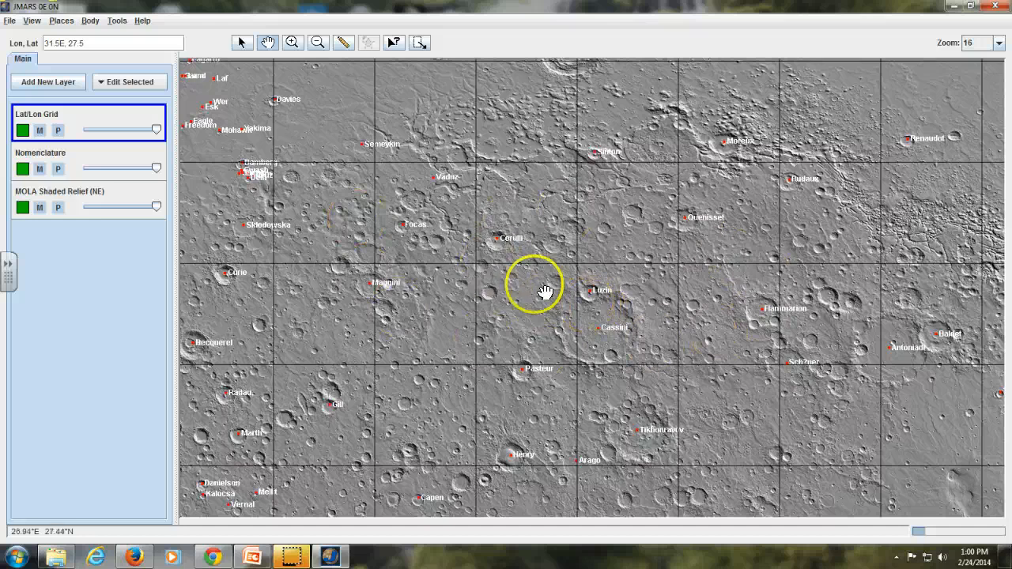
drag(438, 232, 524, 230)
drag(475, 287, 501, 273)
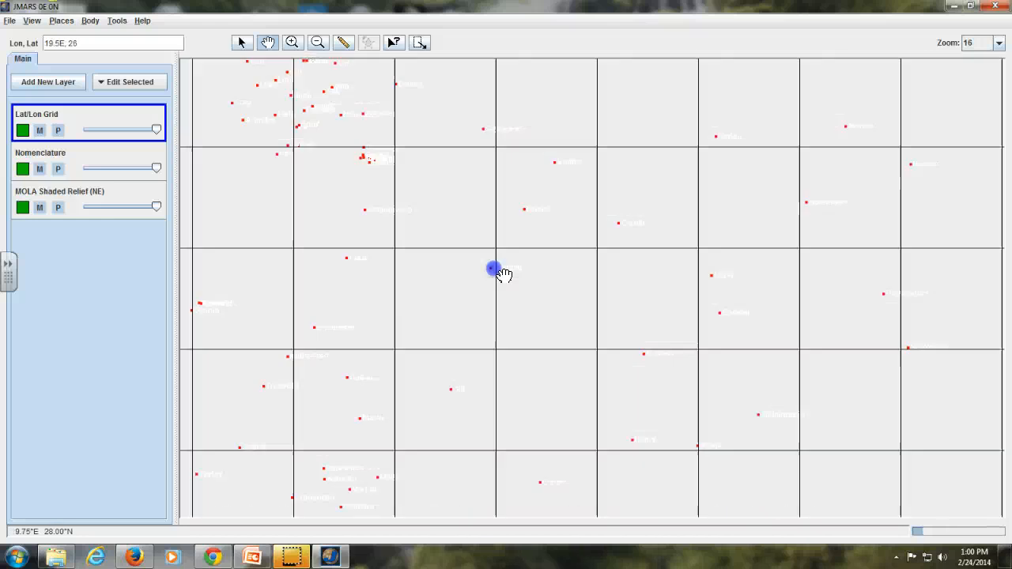
Step: Turn the Panner View back on and hide it again
click(32, 22)
click(54, 49)
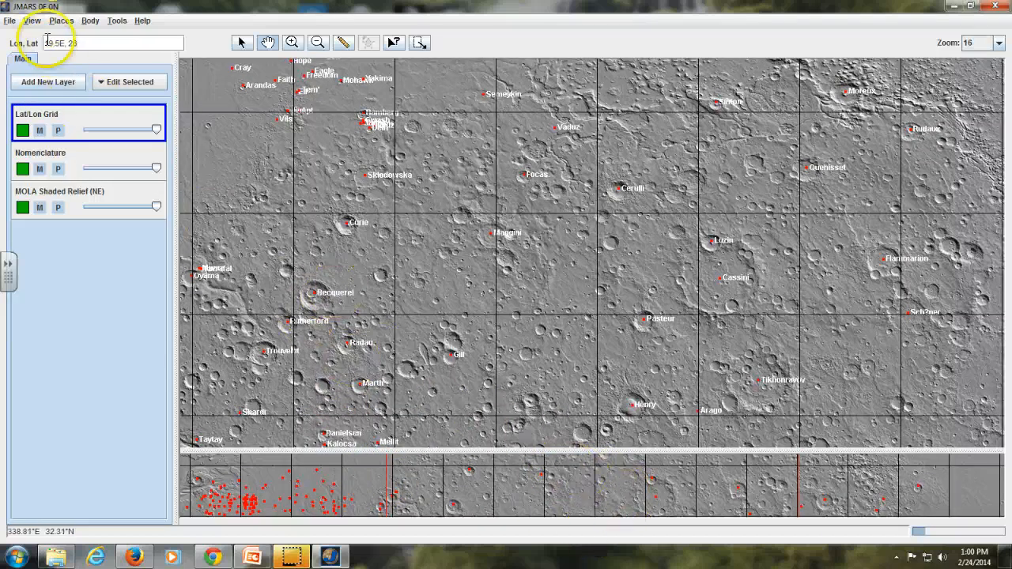
click(33, 21)
click(44, 49)
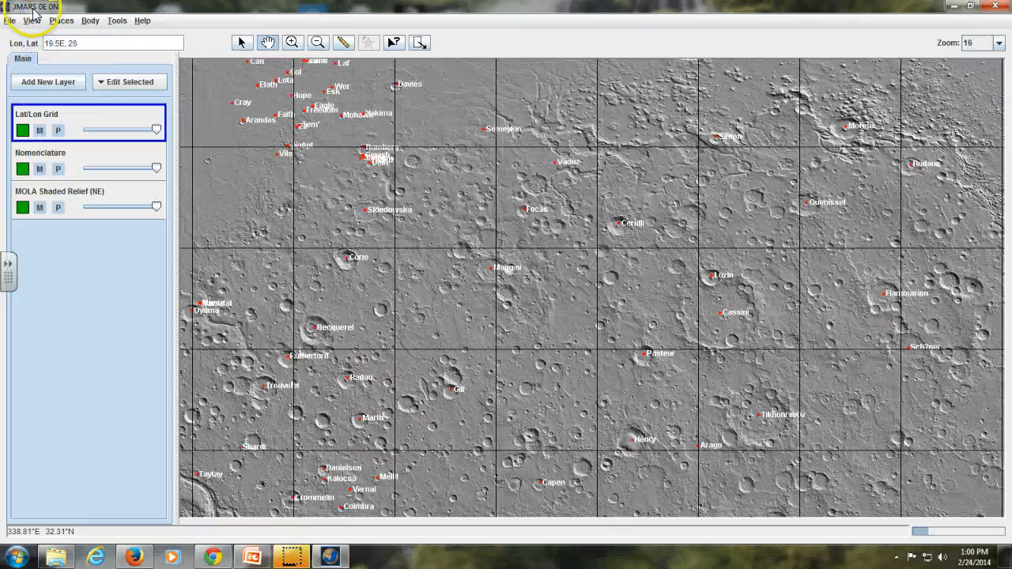
Step: Examine the place navigation and bookmarking commands, the body selection commands and the catalogue of layers available to add
click(32, 21)
mouse_move(57, 24)
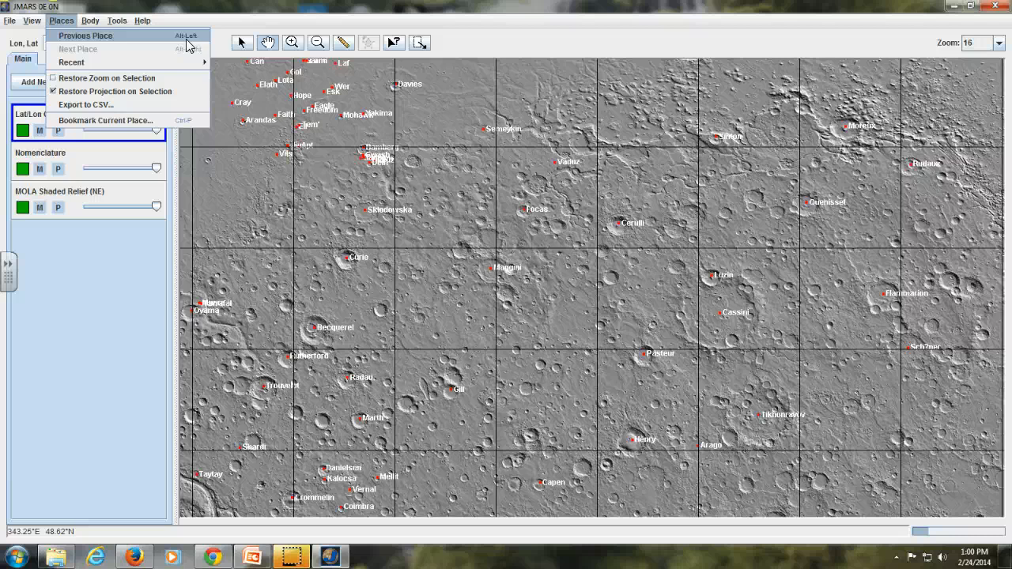
click(92, 21)
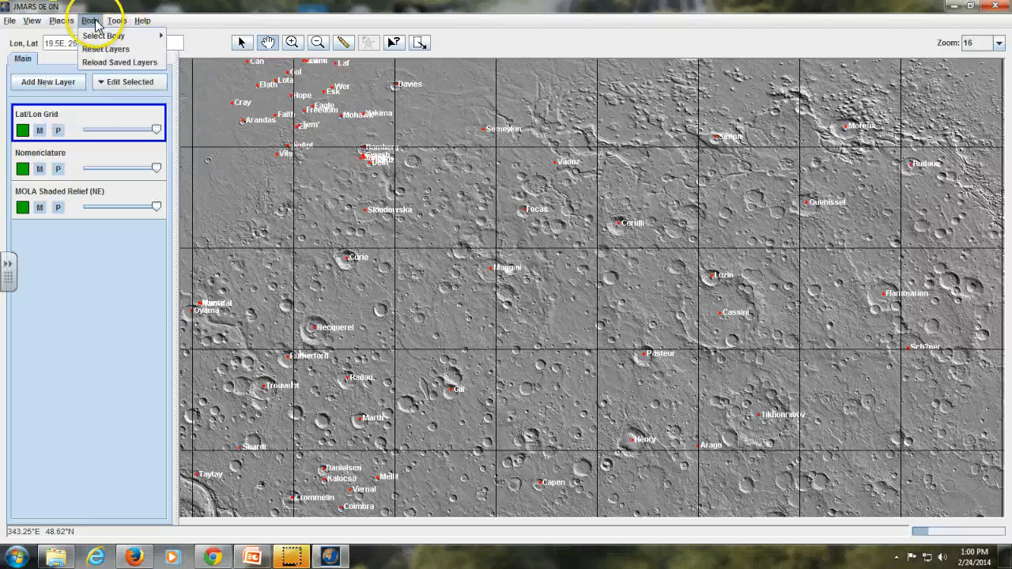
click(81, 317)
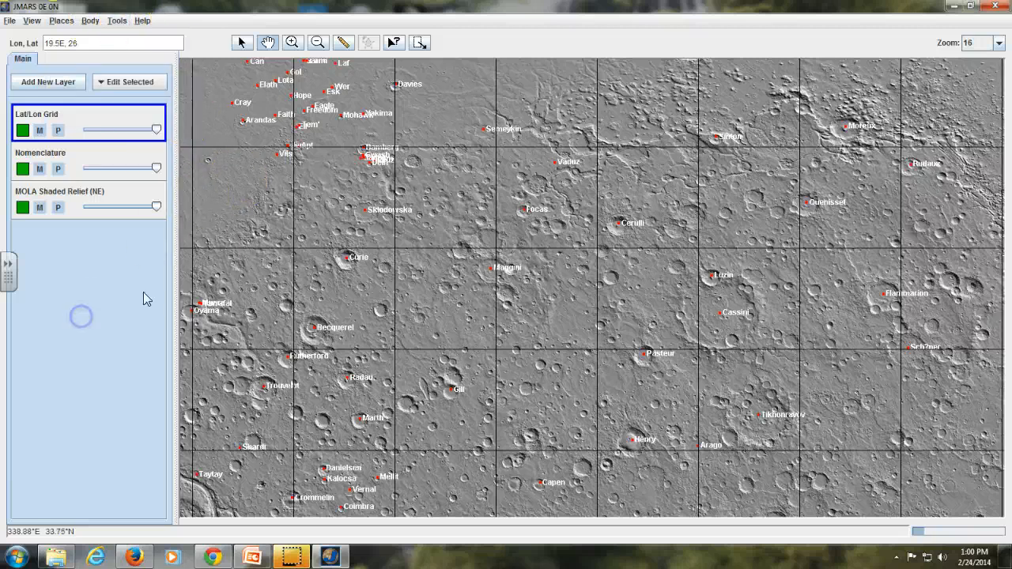
click(221, 245)
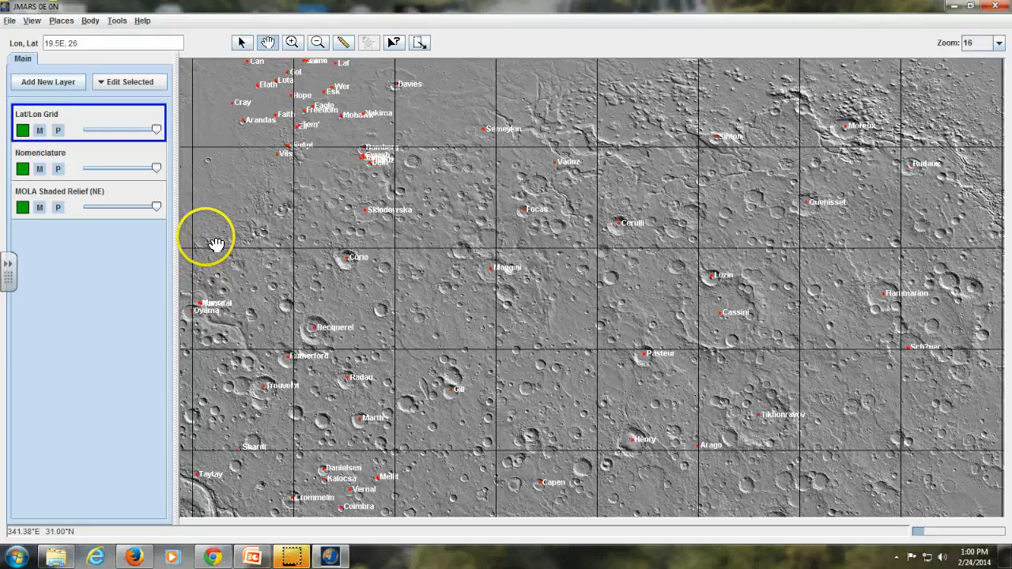
click(60, 82)
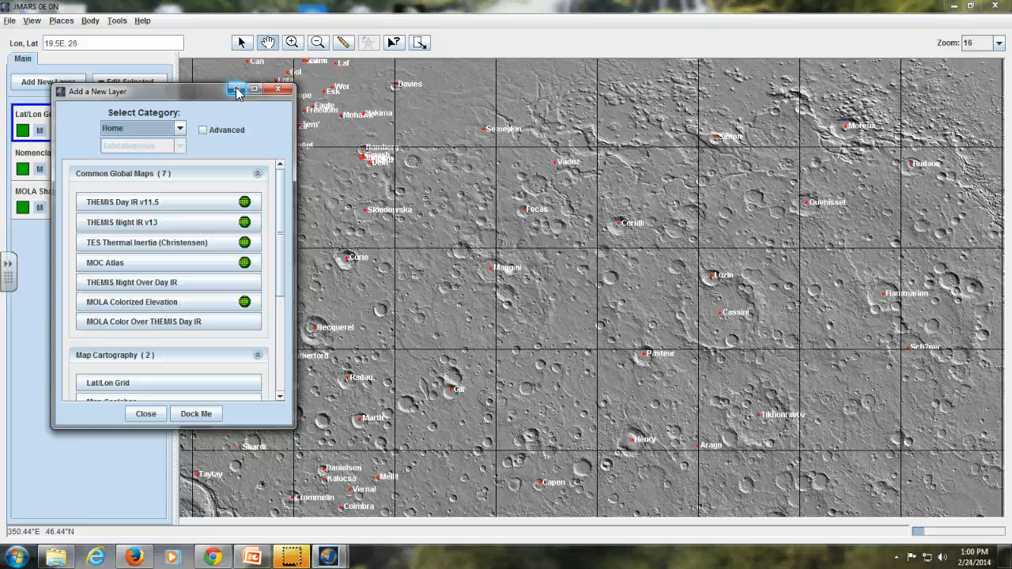
click(237, 91)
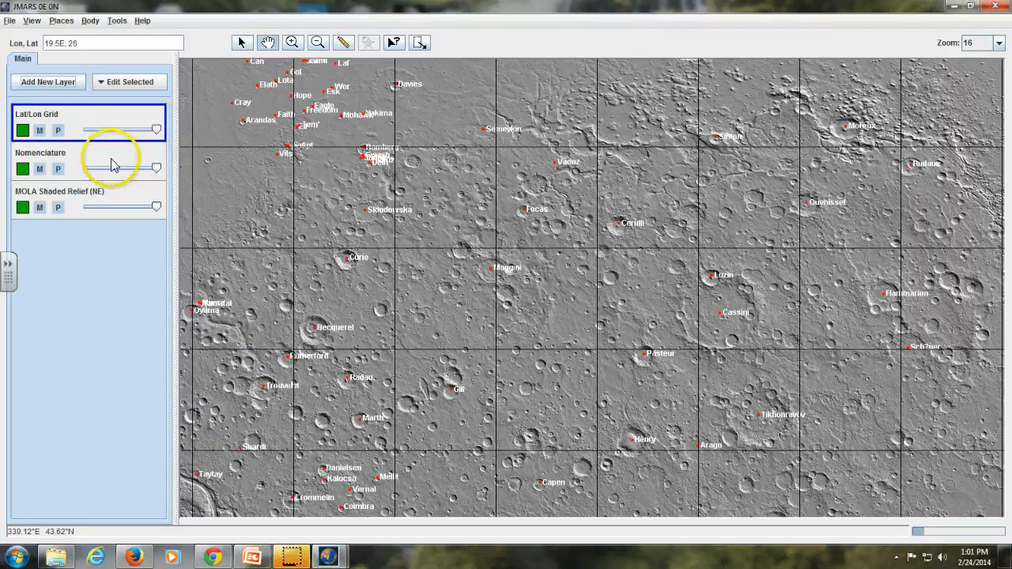
Step: Fade the Nomenclature layer to fully transparent and bring it back to nearly full opacity
click(80, 156)
click(116, 202)
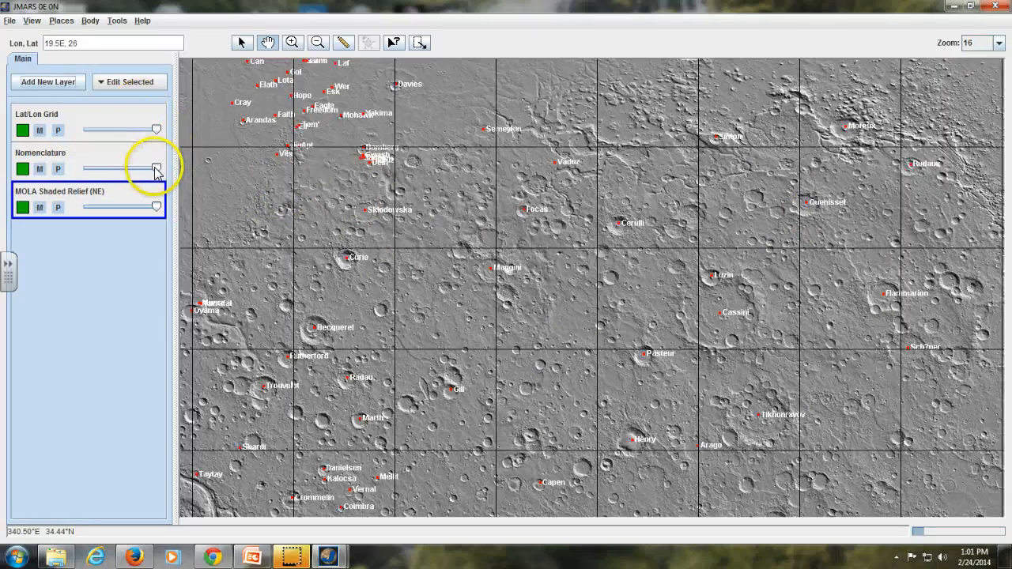
mouse_move(151, 171)
mouse_down()
mouse_move(134, 170)
mouse_move(161, 172)
mouse_up()
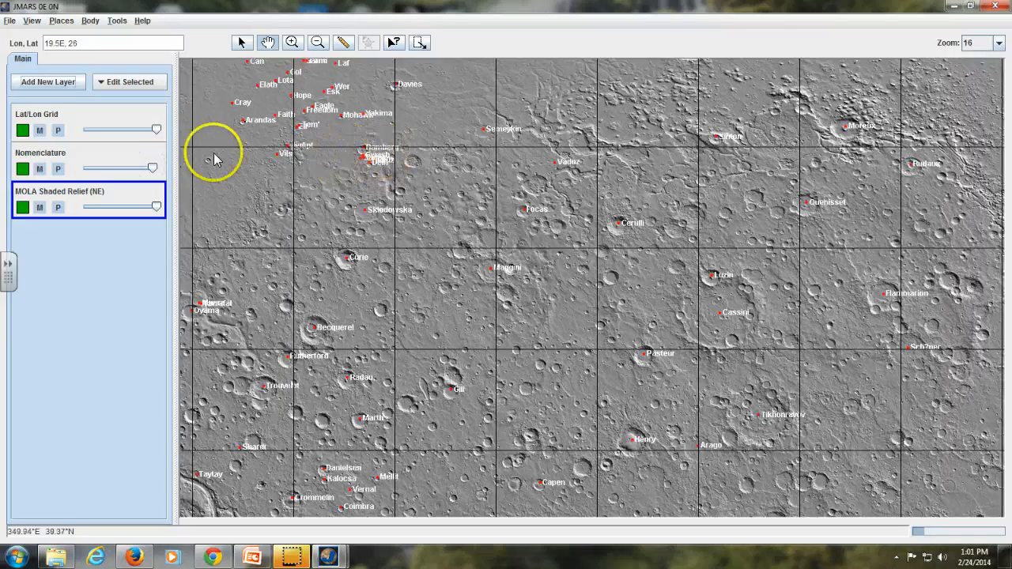
drag(153, 168, 84, 176)
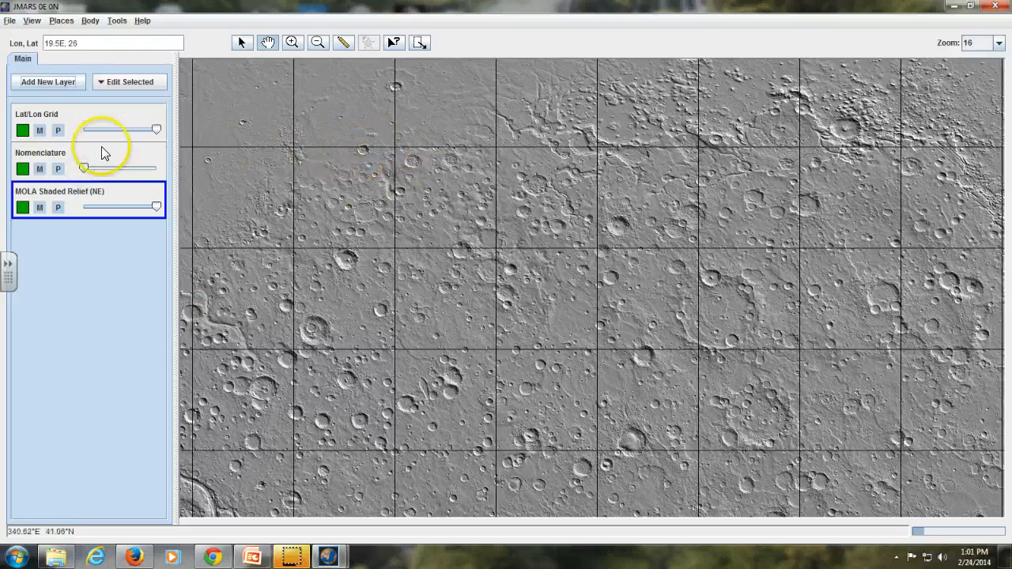
drag(84, 167, 153, 173)
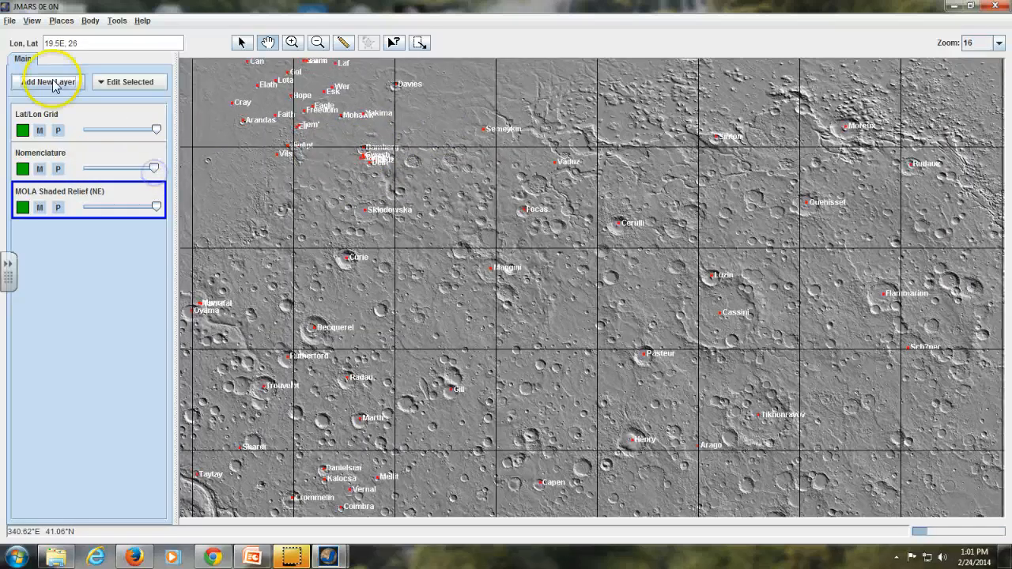
Step: Examine the Nomenclature layer's description and adjustment options, docking and undocking its options window before closing it
right_click(121, 162)
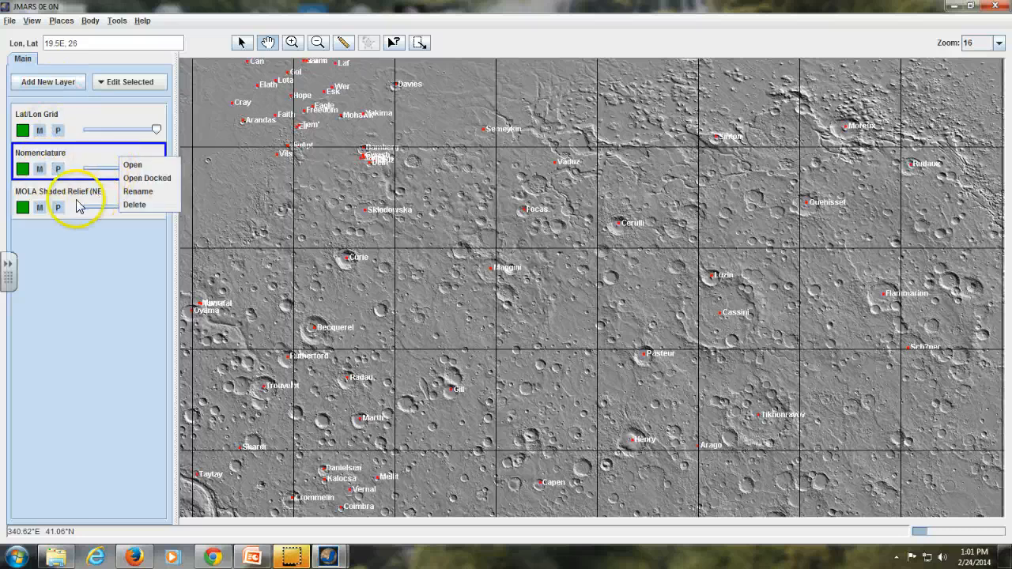
right_click(96, 161)
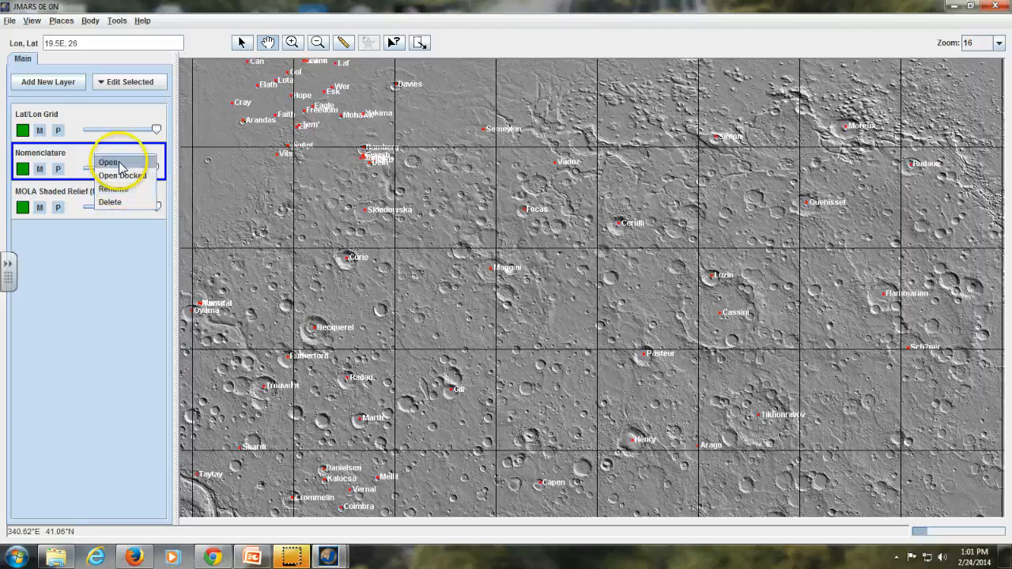
click(127, 164)
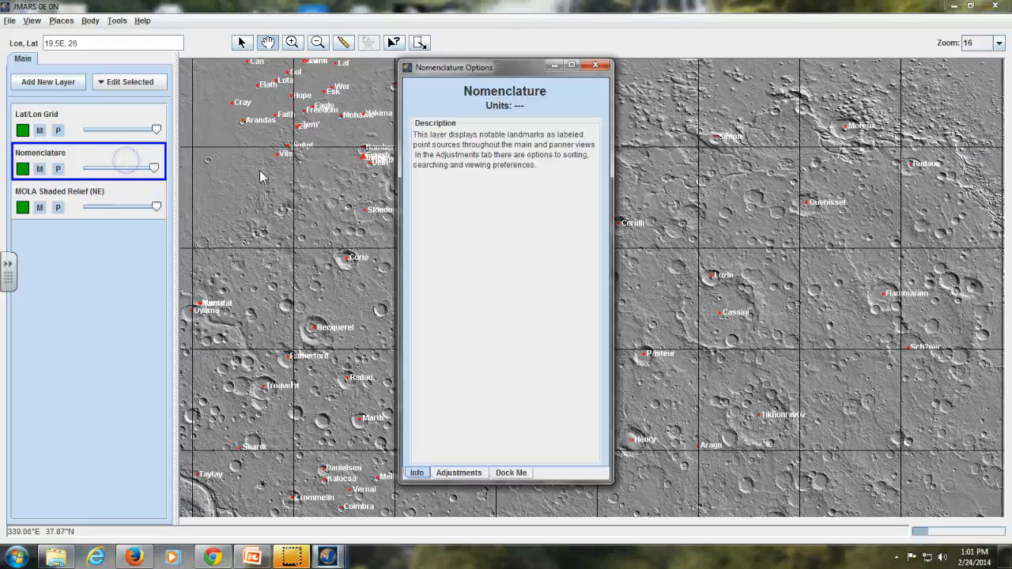
click(461, 473)
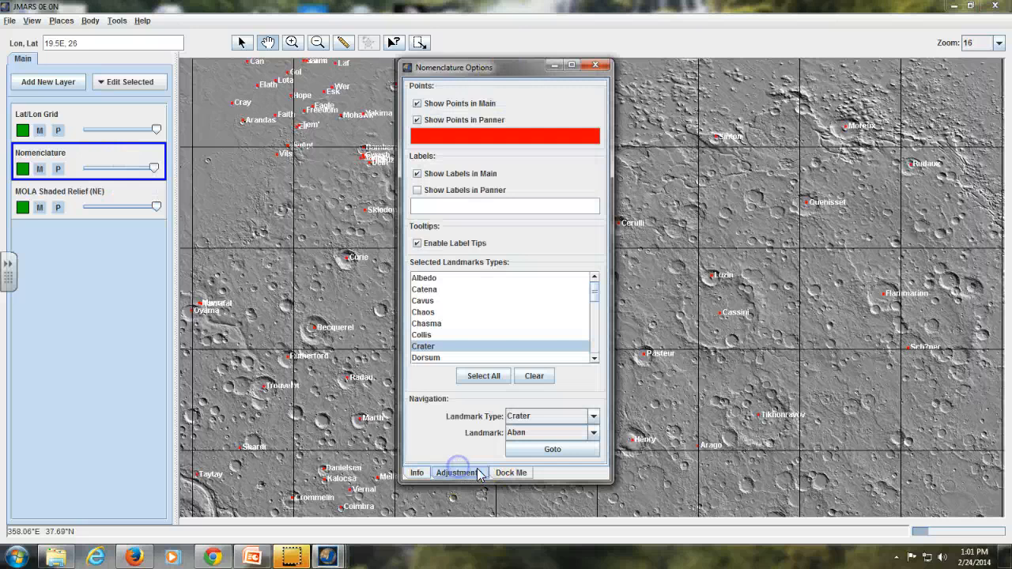
click(425, 473)
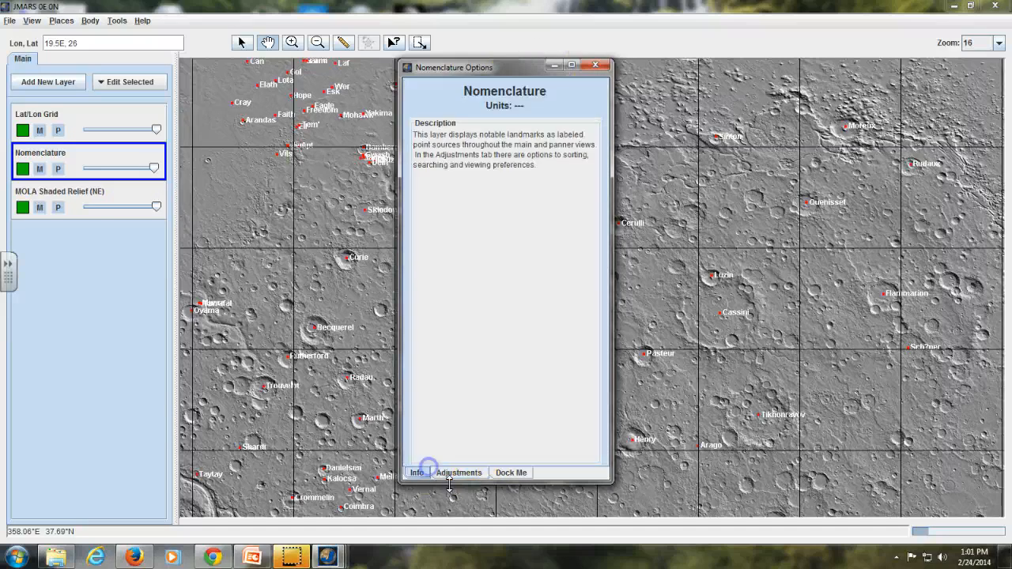
click(461, 476)
click(528, 472)
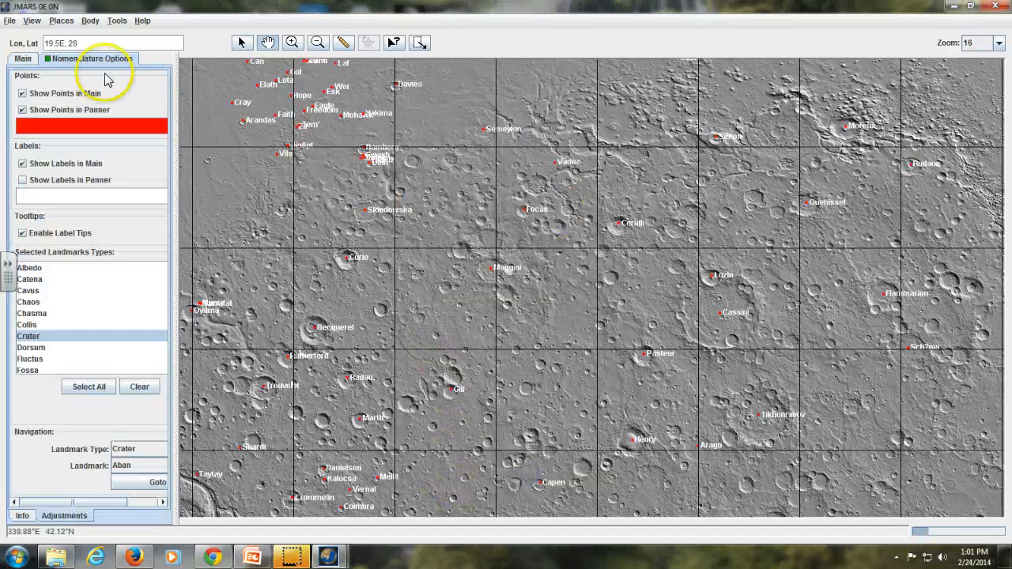
drag(89, 59, 348, 79)
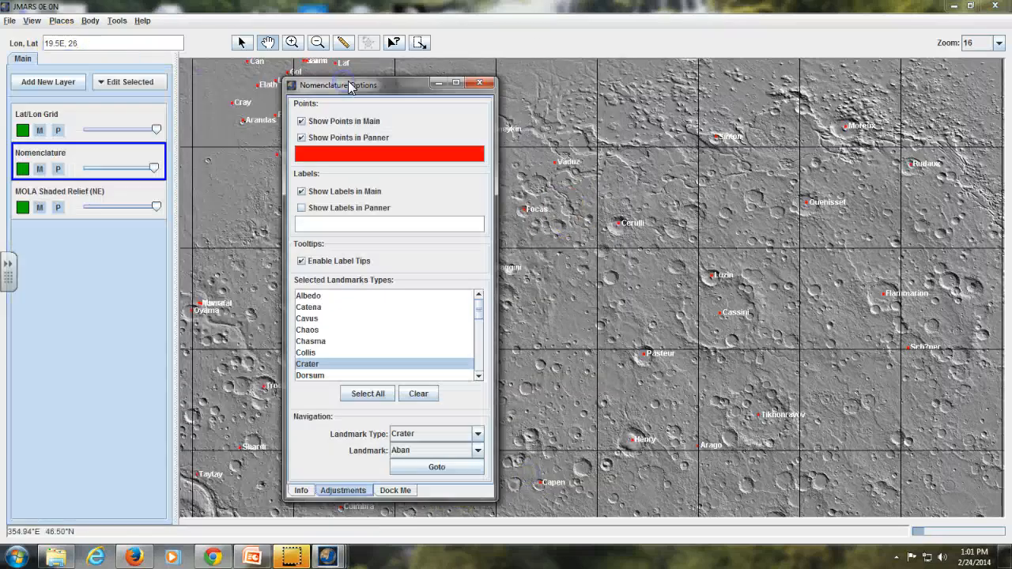
click(486, 83)
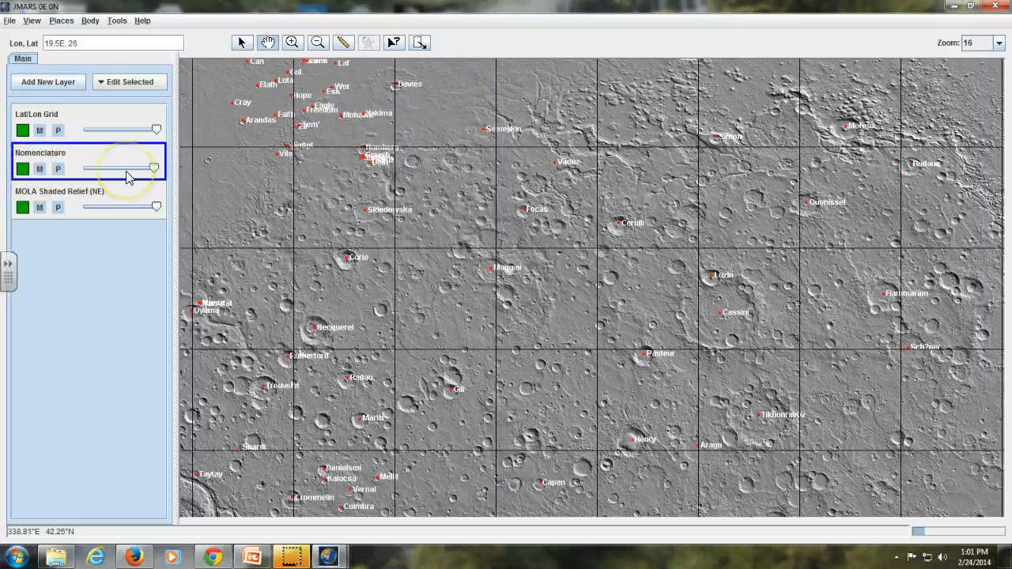
Step: Delete the Nomenclature and MOLA Shaded Relief (NE) layers from the map
right_click(68, 192)
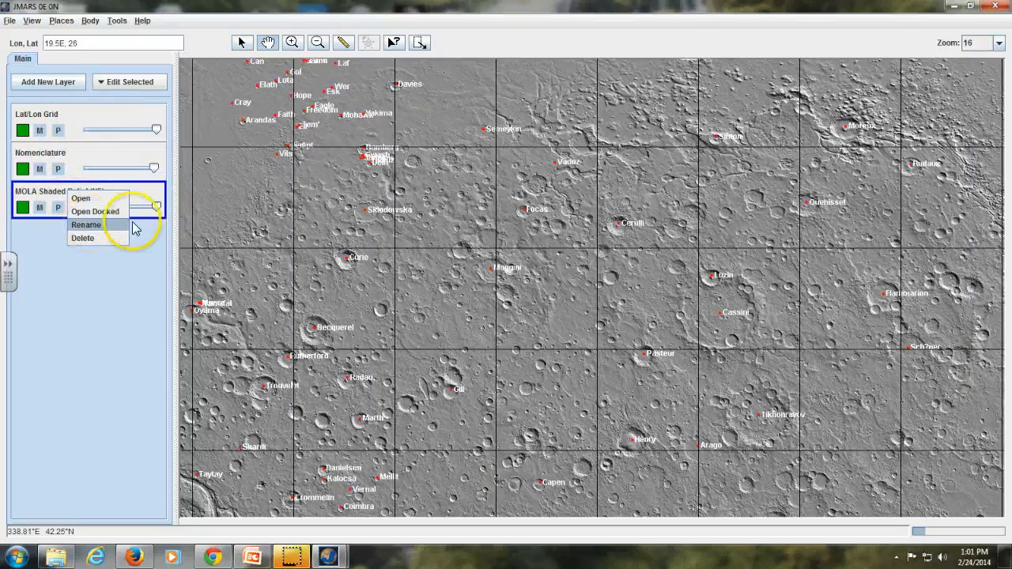
click(100, 165)
click(123, 196)
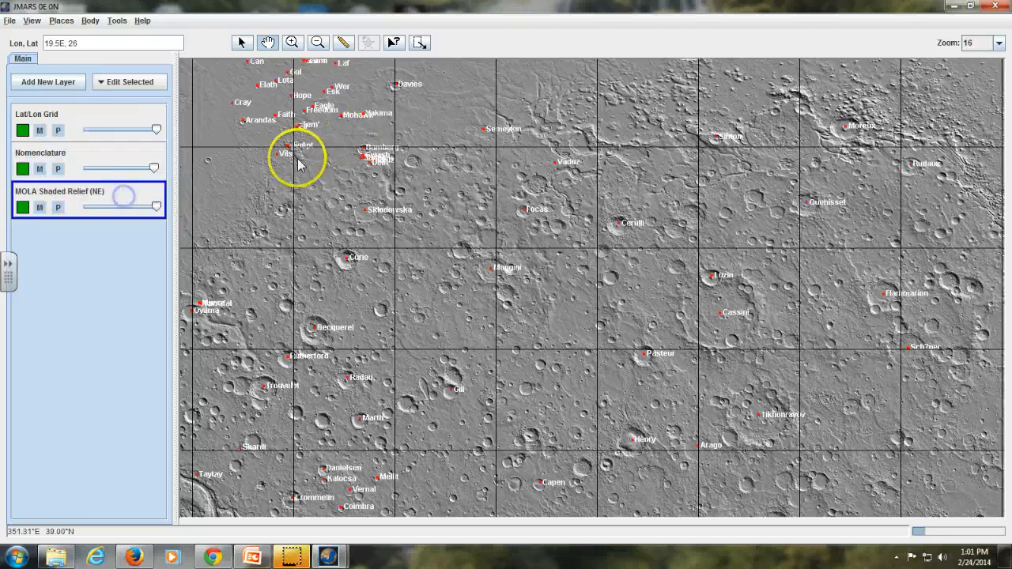
right_click(98, 164)
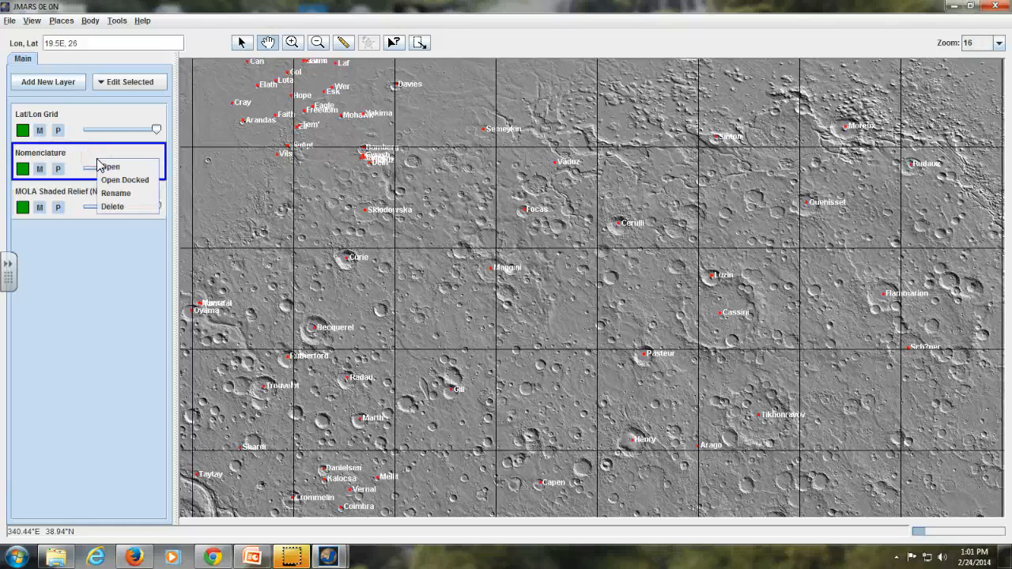
click(126, 207)
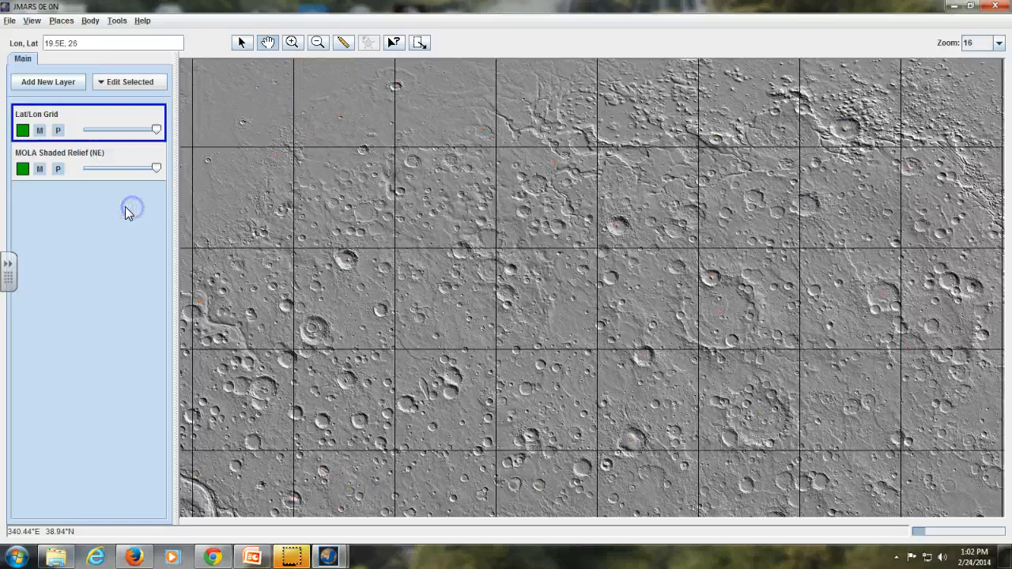
right_click(64, 158)
click(99, 204)
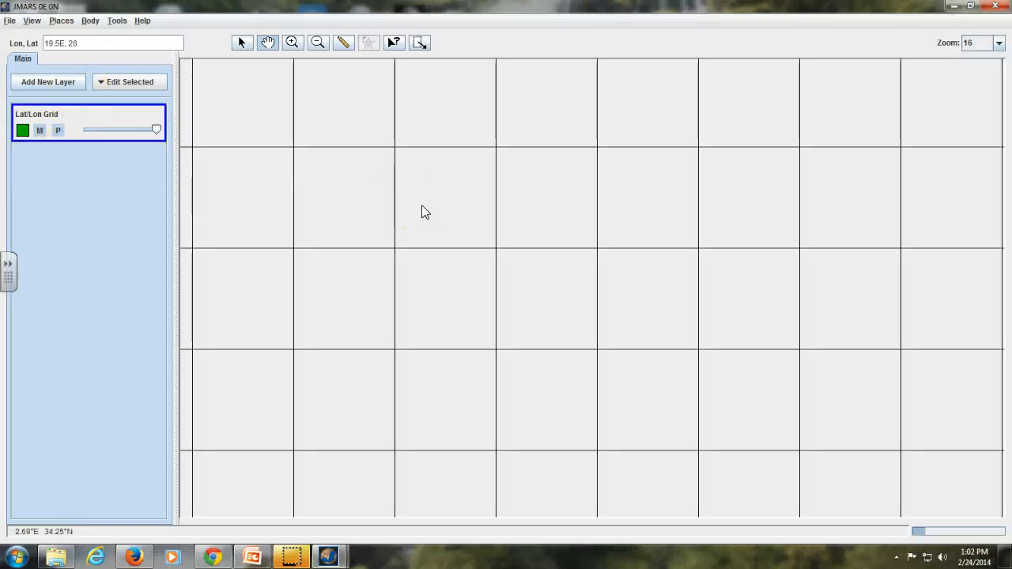
Step: Search the catalogue of new layers for "Mola" by name and description
click(43, 82)
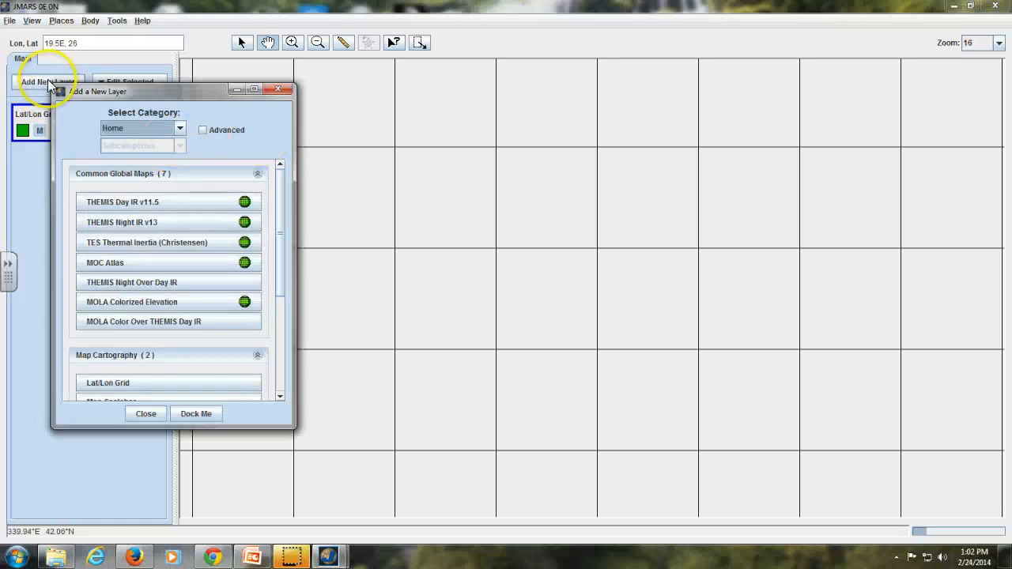
drag(71, 91, 117, 122)
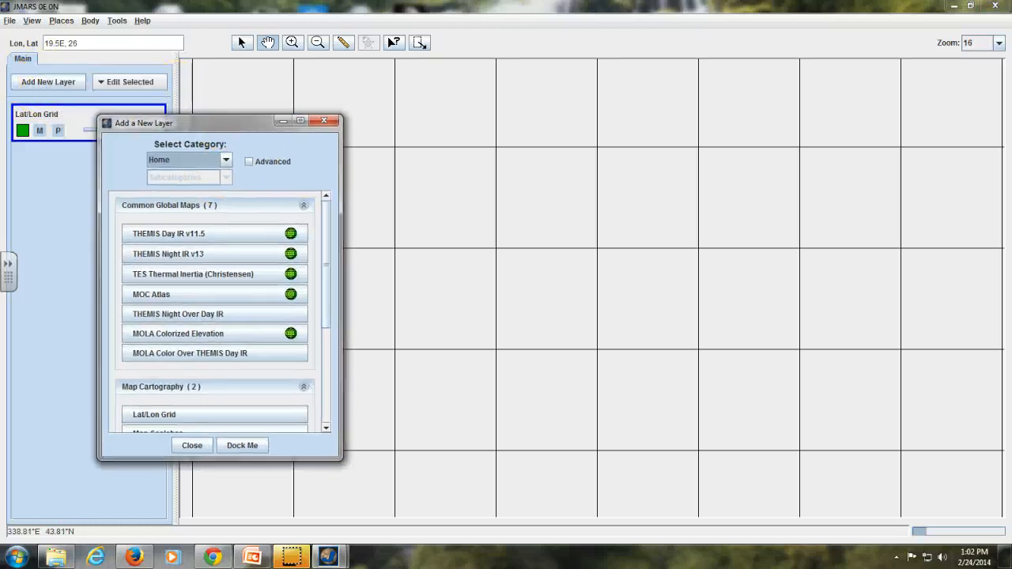
click(225, 161)
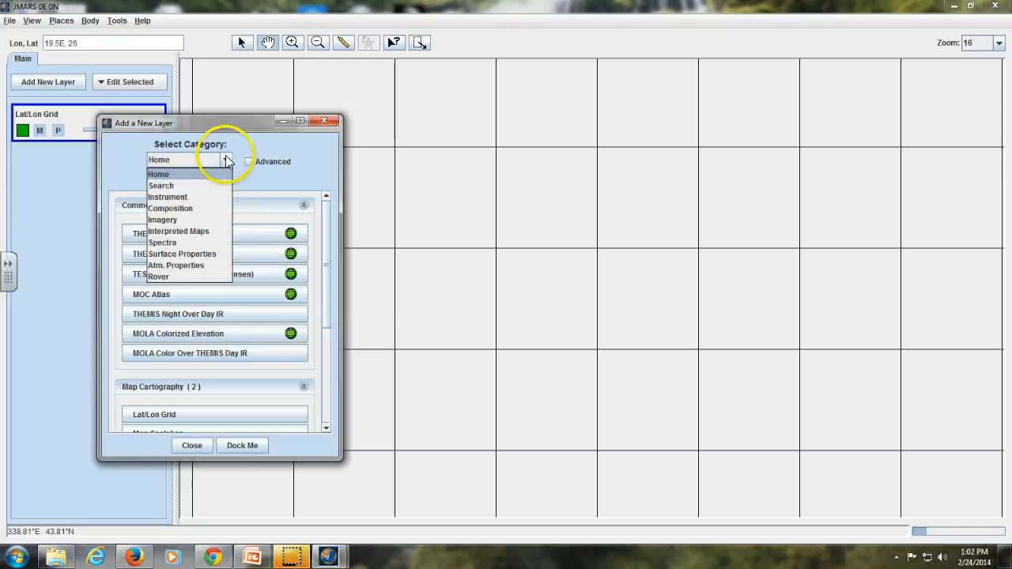
click(163, 185)
click(181, 231)
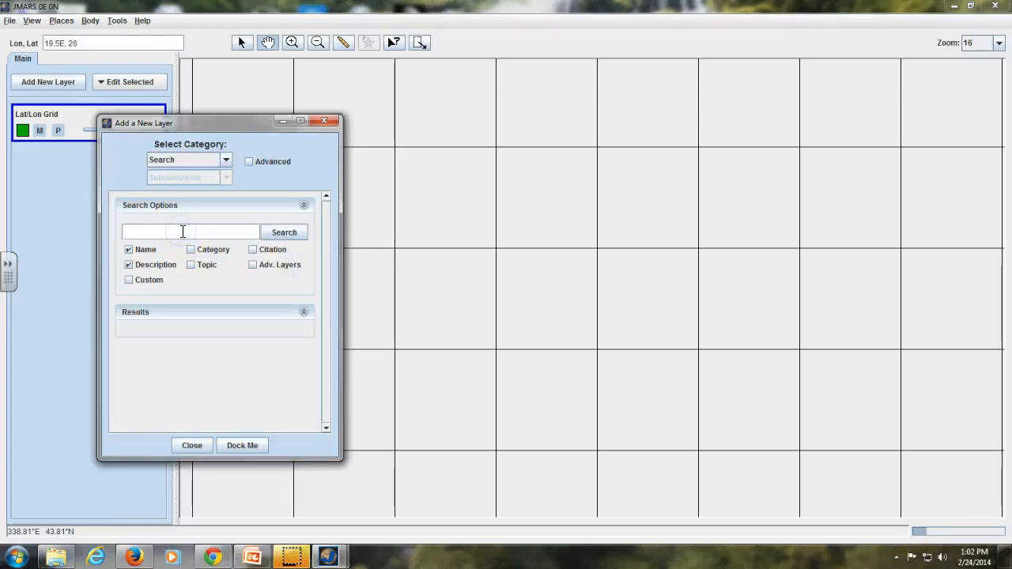
text(Mola)
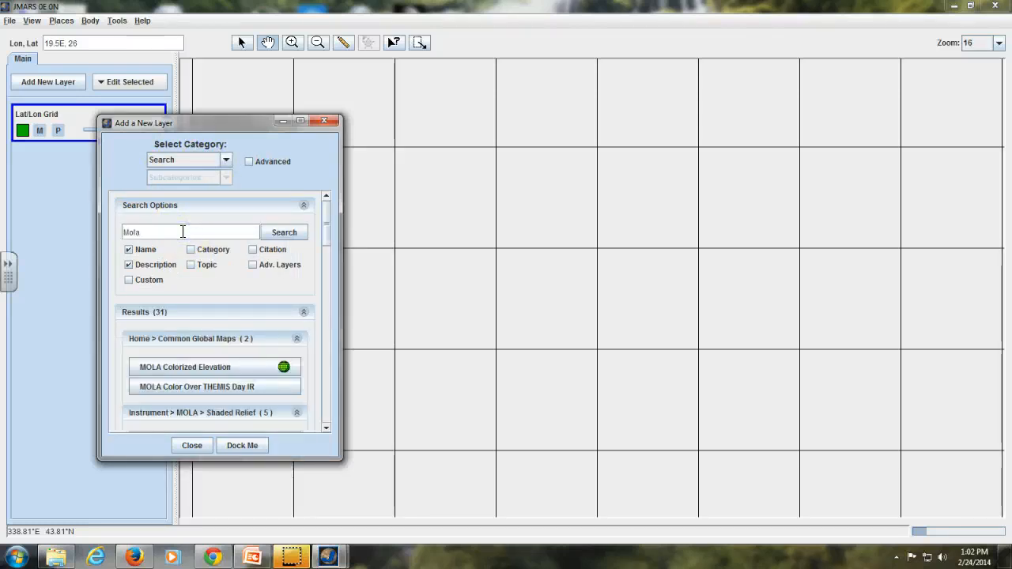
Step: Add the MOLA Colorized Elevation layer from the common global maps and minimize the layer catalogue
mouse_move(323, 219)
mouse_down()
mouse_move(323, 251)
mouse_move(323, 229)
mouse_up()
click(231, 320)
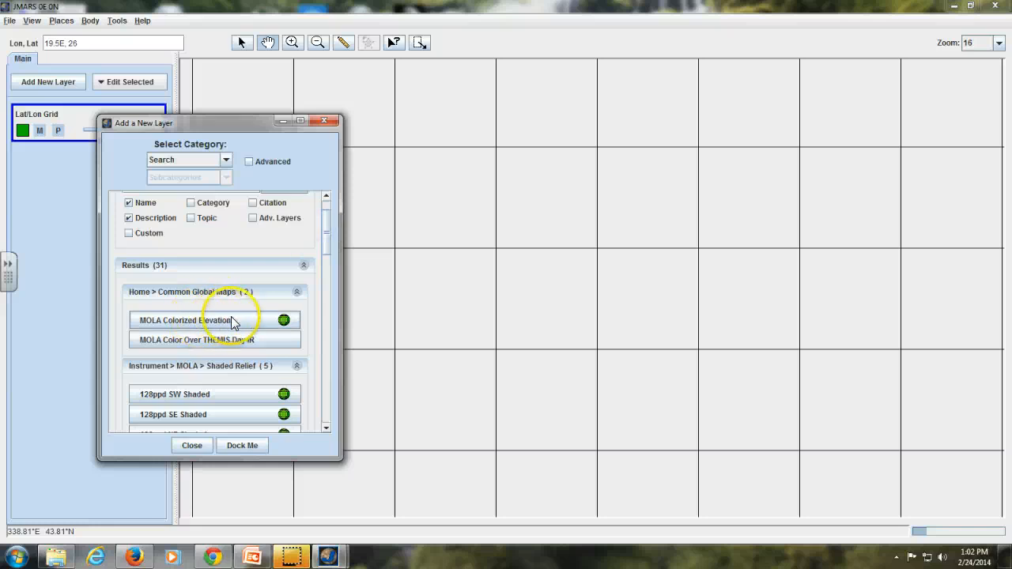
click(231, 318)
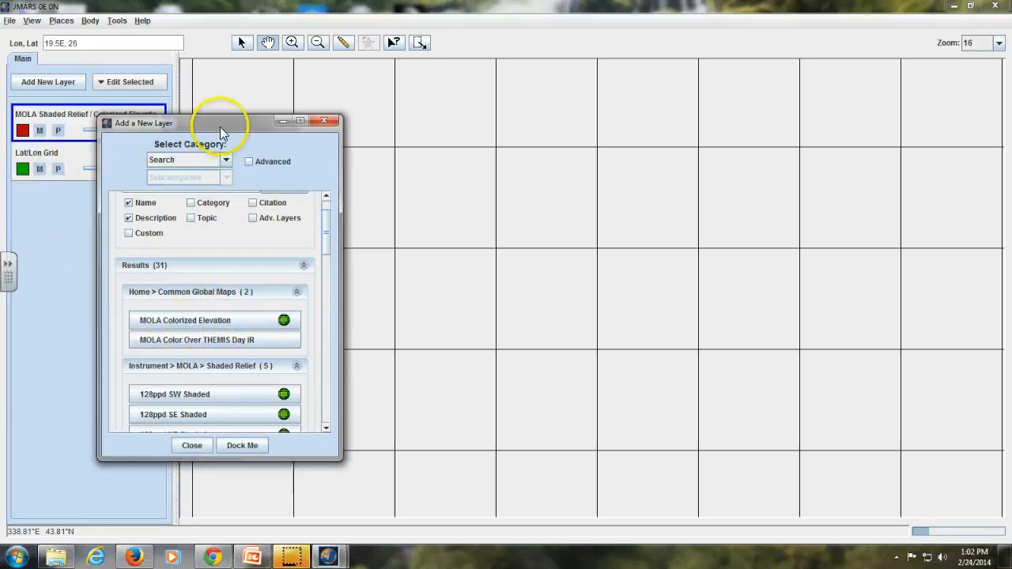
drag(222, 133, 346, 160)
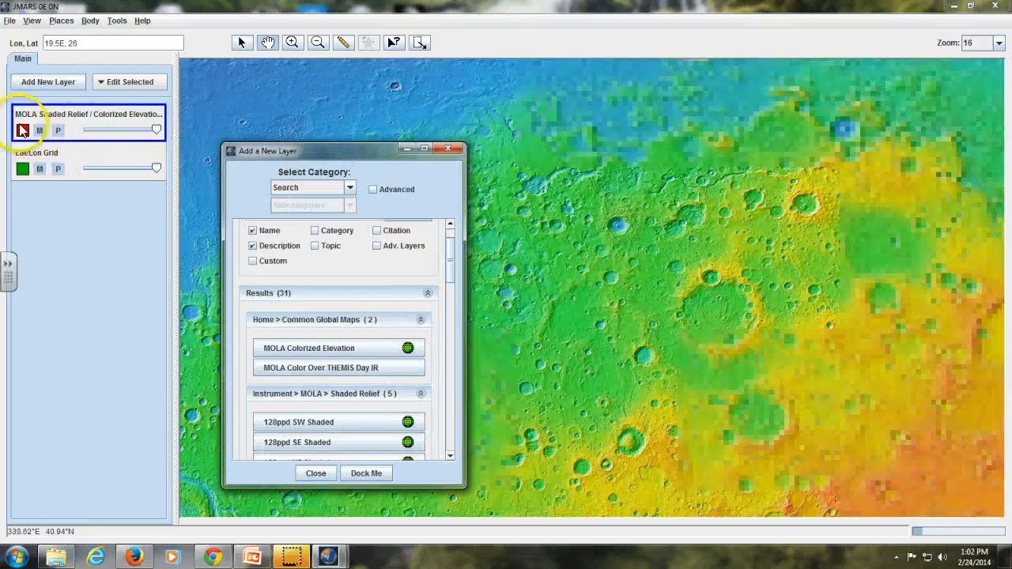
click(406, 149)
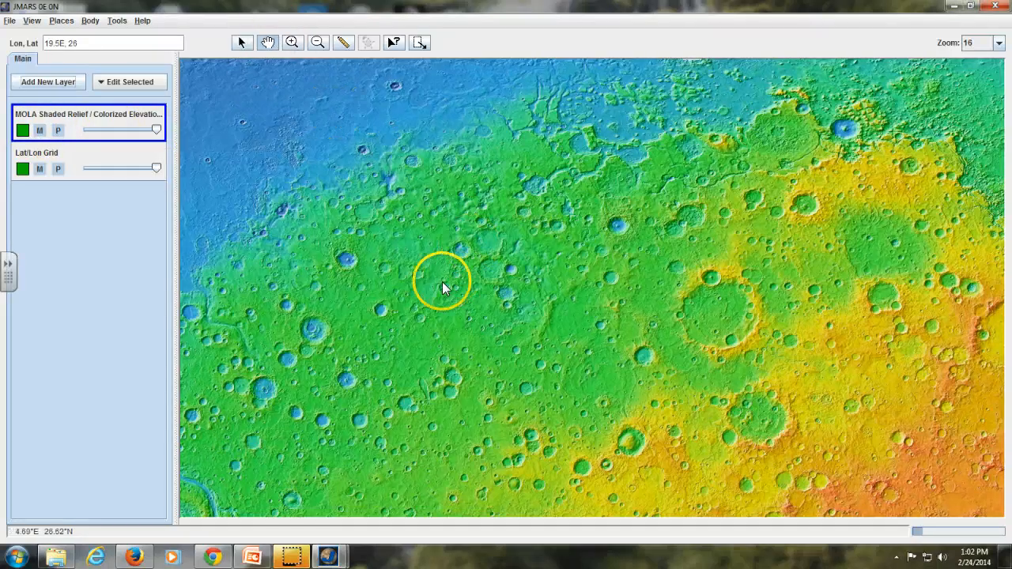
Step: Pan the colorized elevation map east until it is centred at about 79.2E, 20.9
drag(868, 310, 546, 244)
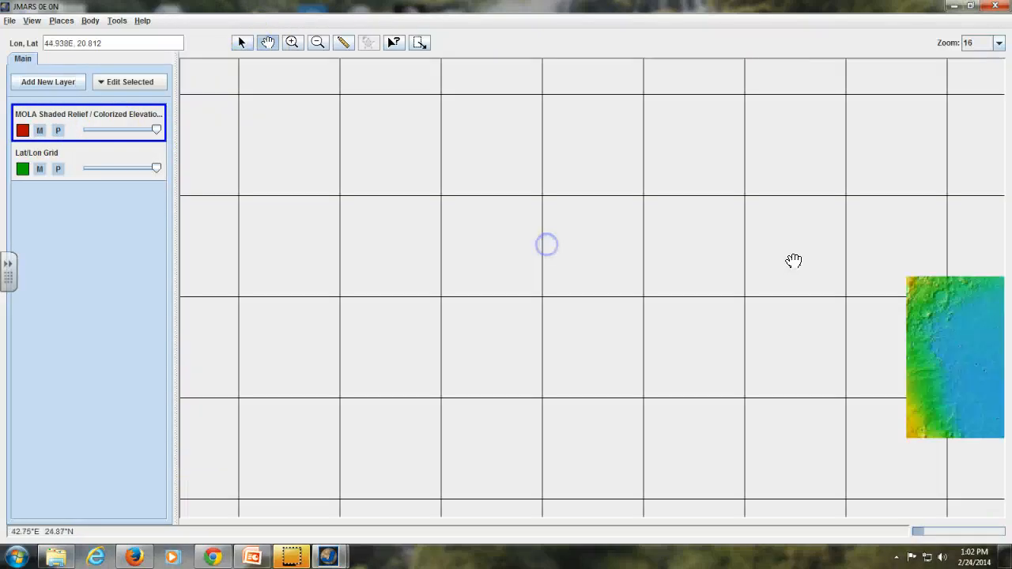
drag(794, 261, 626, 257)
drag(745, 246, 498, 250)
drag(711, 237, 741, 226)
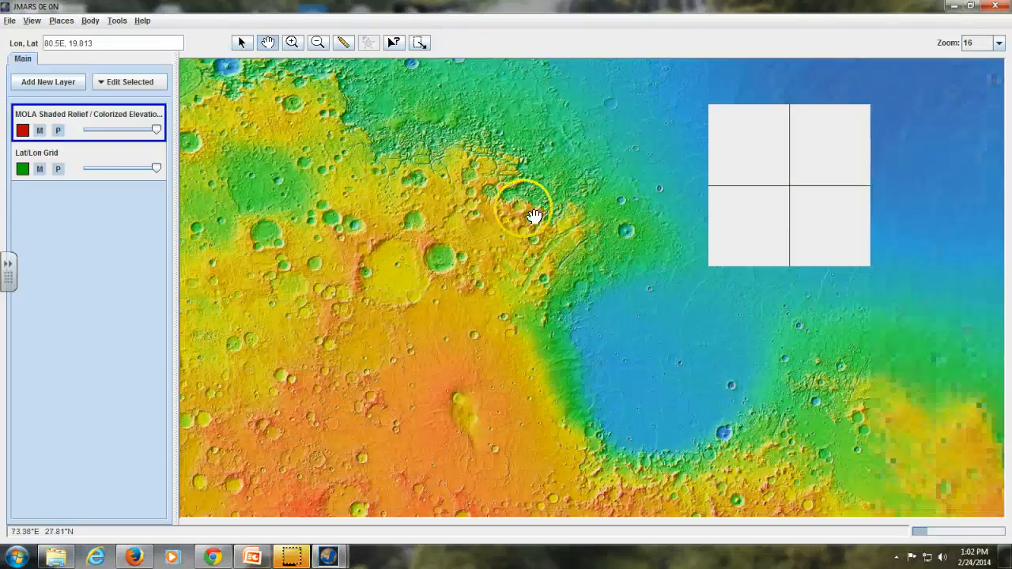
drag(535, 216, 541, 225)
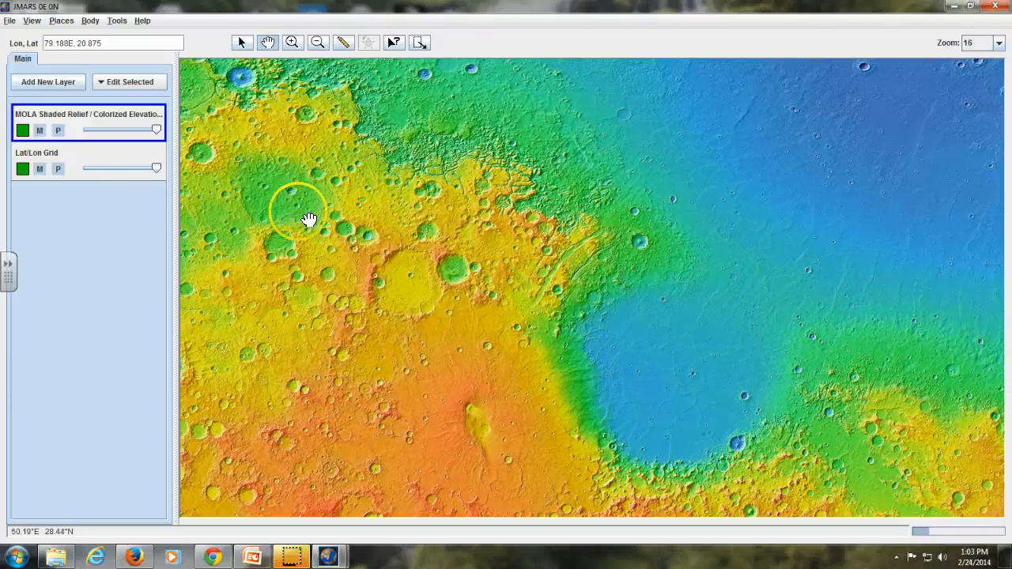
Step: Move the Lat/Lon Grid layer above the MOLA colorized elevation layer in the layer order
click(87, 155)
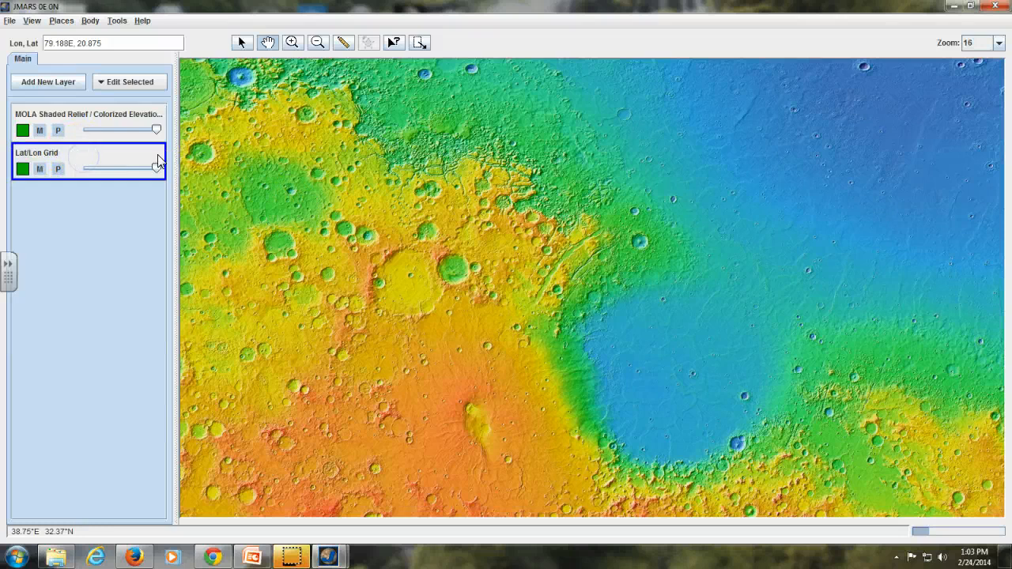
drag(113, 164, 103, 119)
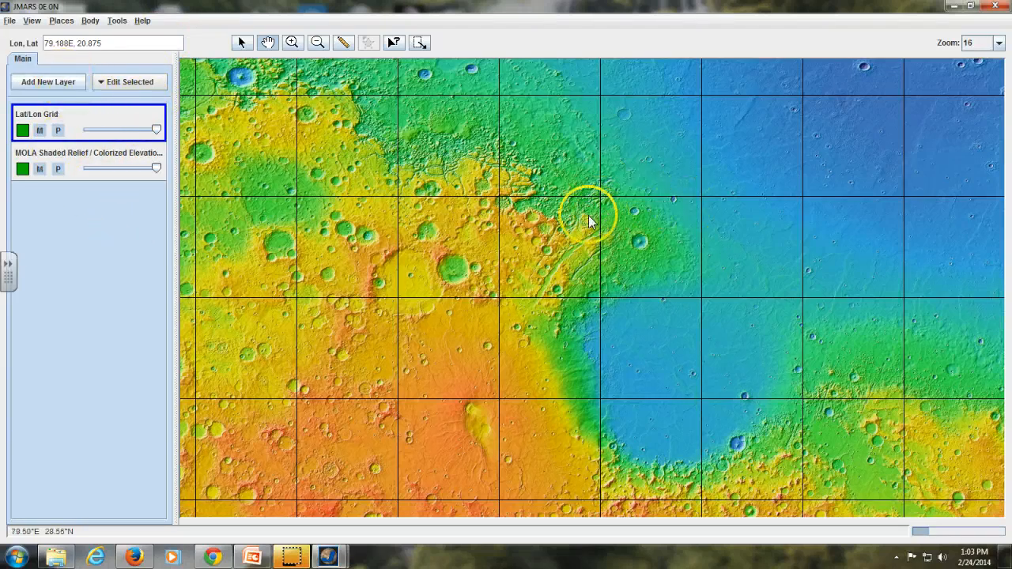
Step: Reopen the catalogue of new layers and list the Mineral subcategory of the Composition category
click(75, 83)
drag(210, 95, 474, 77)
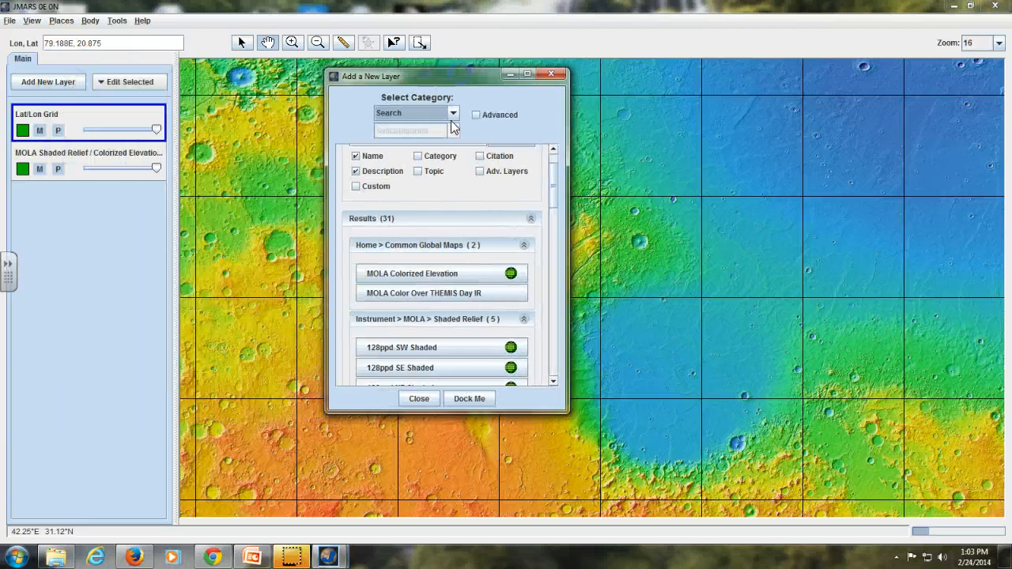
click(453, 115)
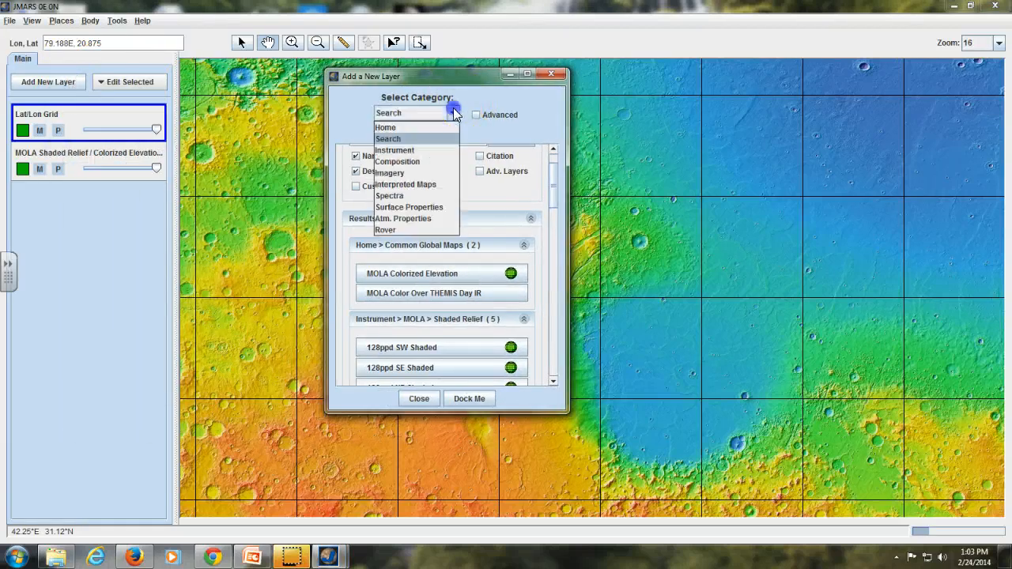
click(434, 161)
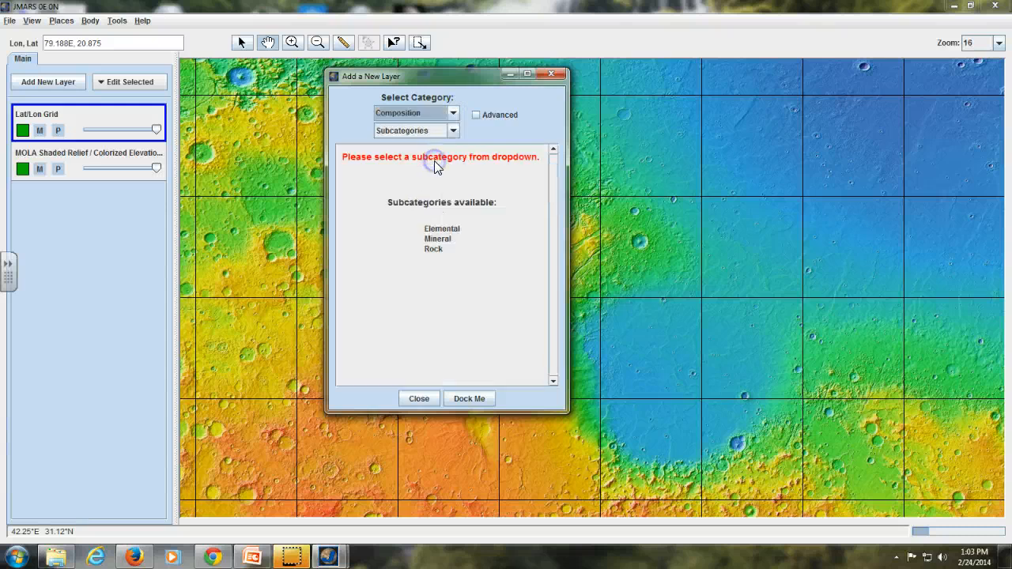
click(446, 231)
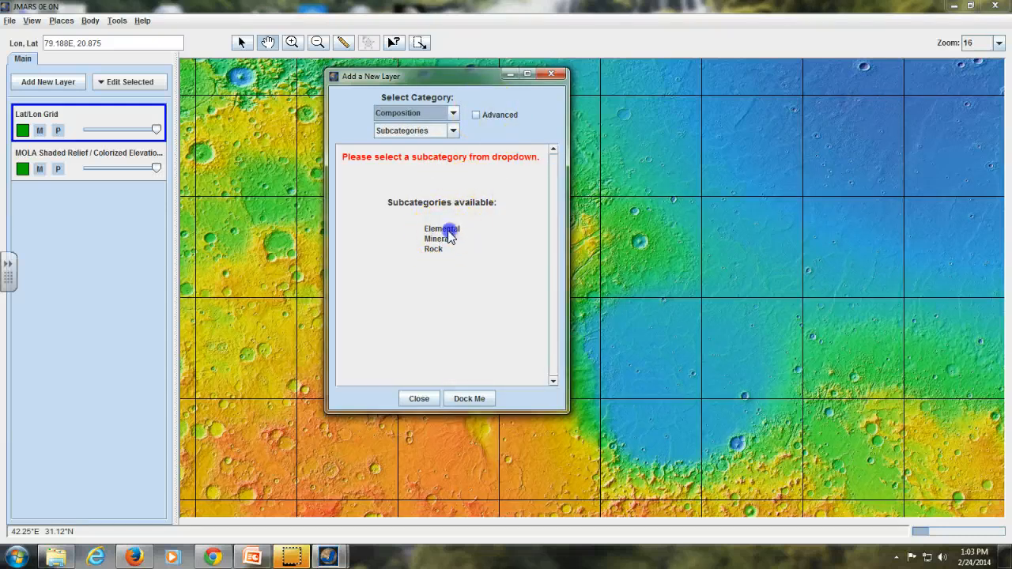
click(454, 132)
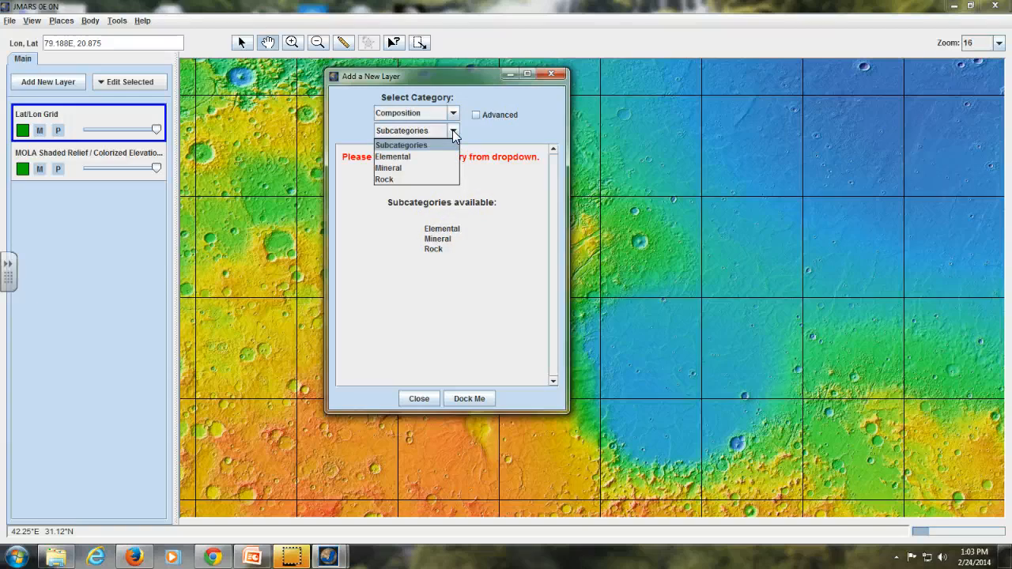
click(411, 170)
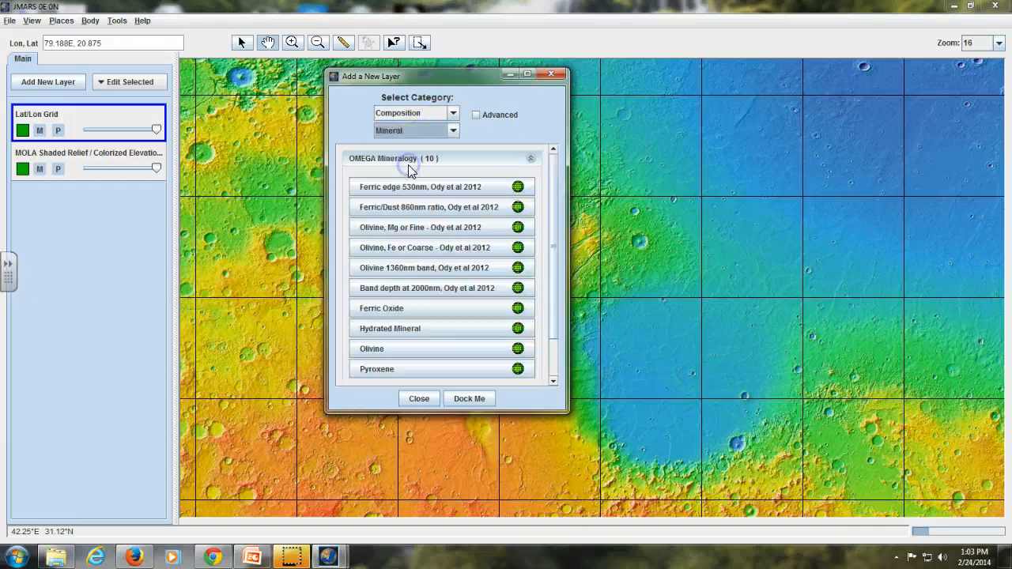
Step: Expand the TES Mineralogy group, and add the Olivine layer from OMEGA Mineralogy to the map
drag(553, 170, 554, 220)
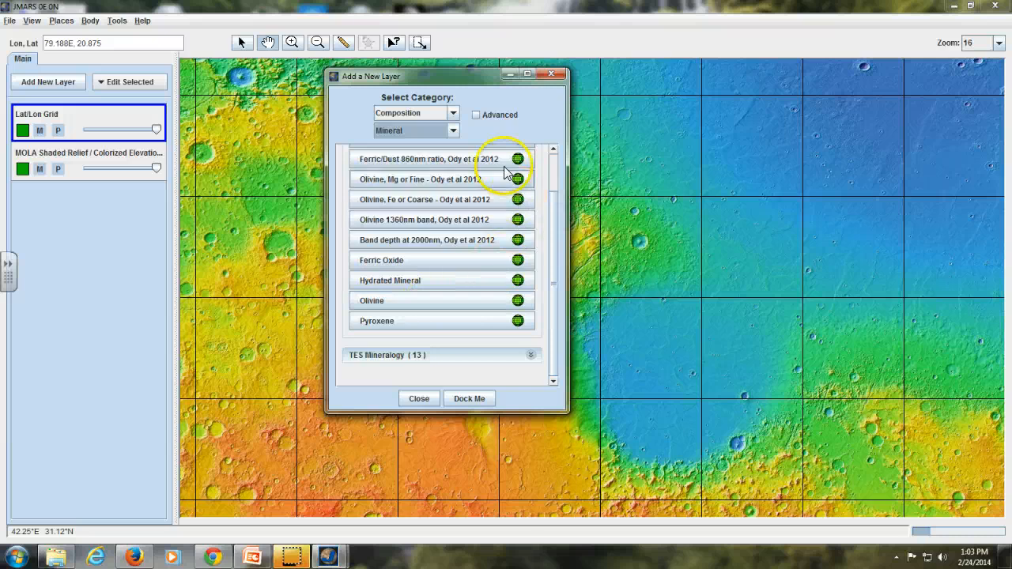
click(529, 357)
drag(553, 238, 548, 208)
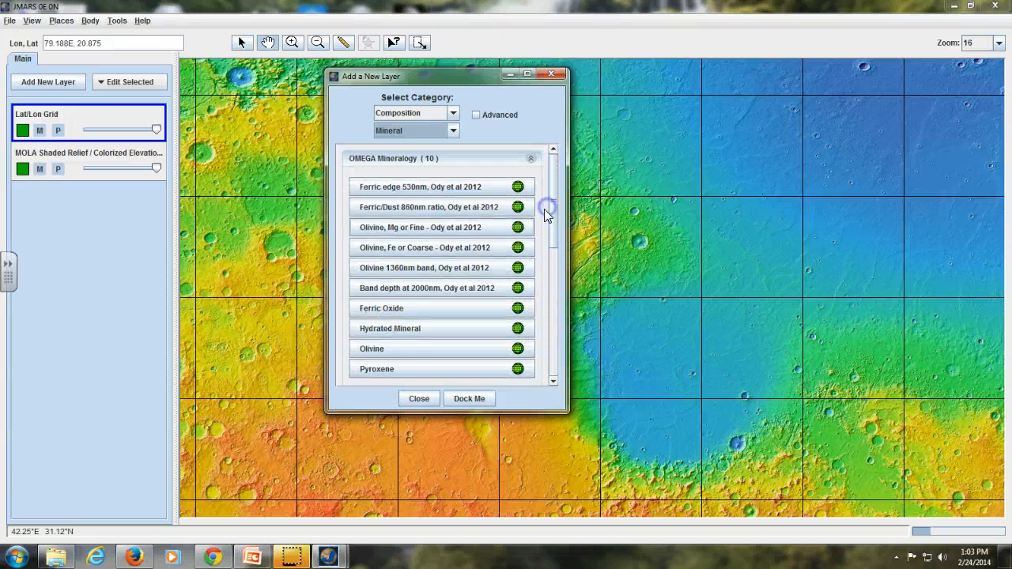
click(366, 352)
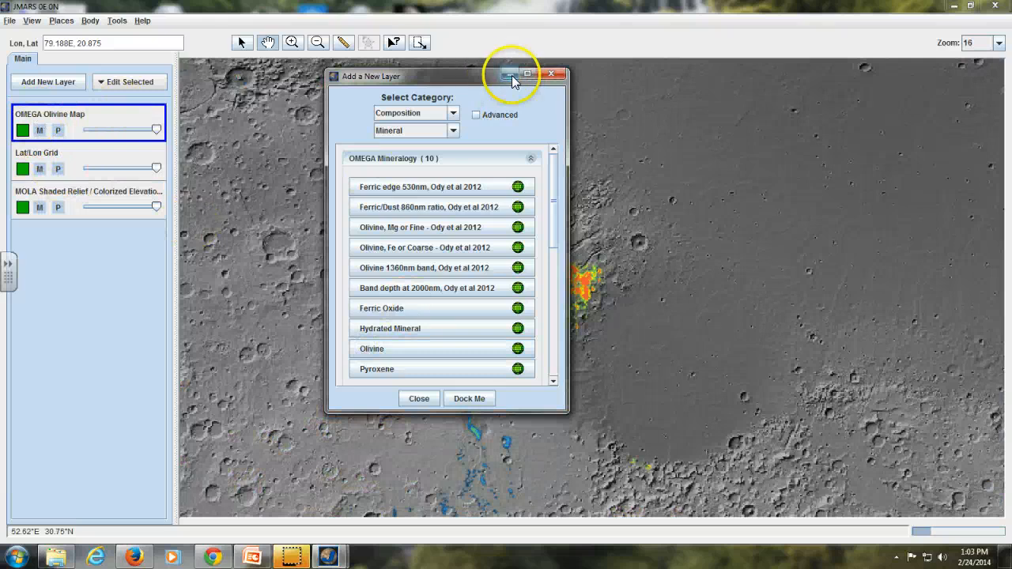
click(510, 74)
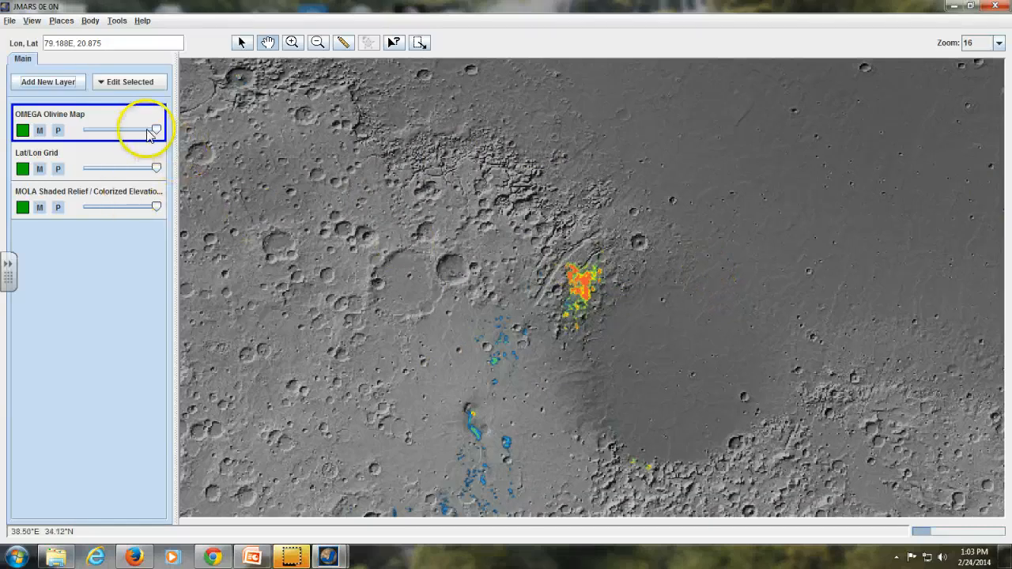
Step: Try out the OMEGA Olivine Map's opacity, leaving it at full, and pan the map until it is centred at about 73.9E, 21.1
drag(125, 131, 181, 136)
click(94, 131)
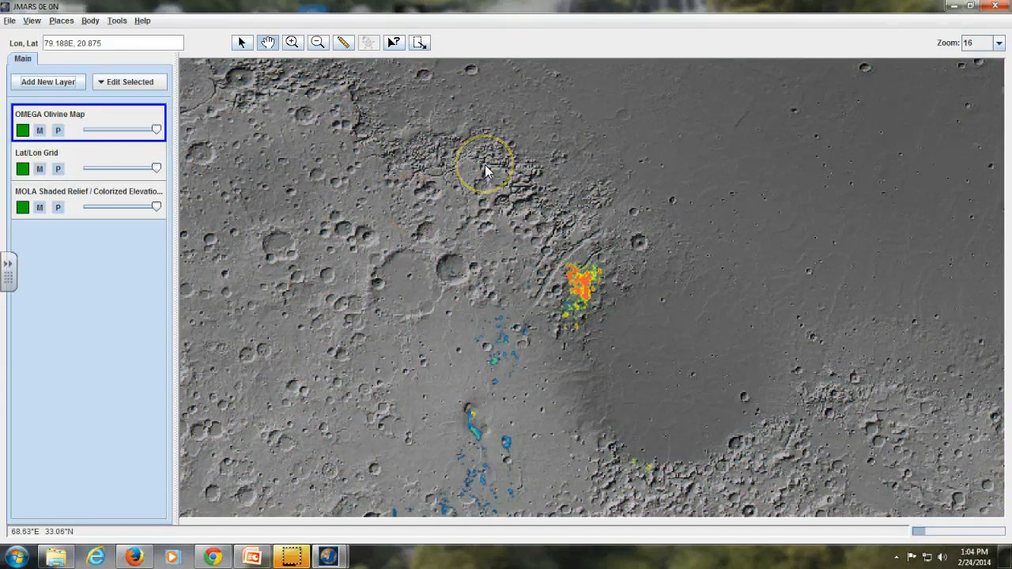
click(267, 43)
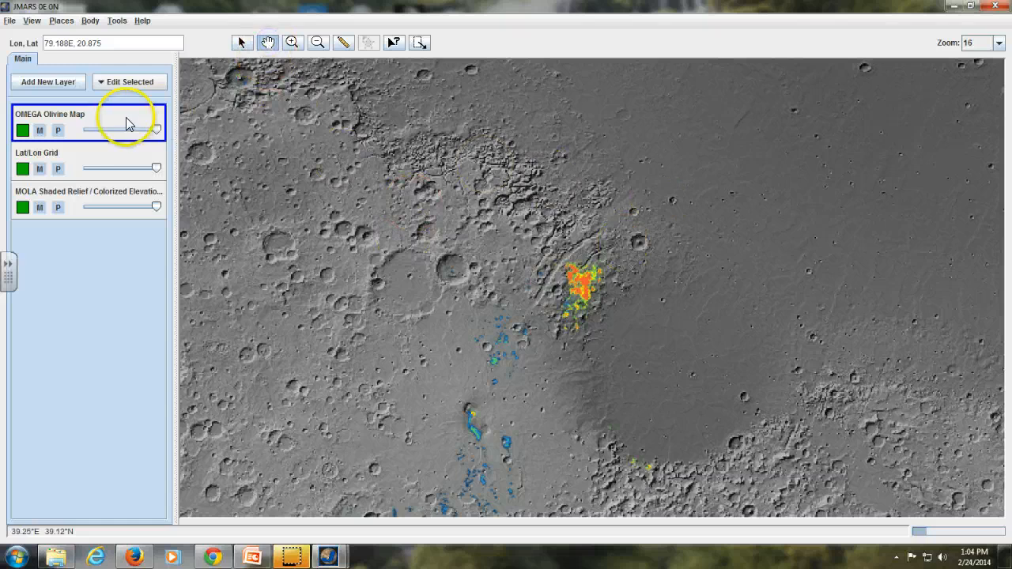
drag(472, 373, 459, 311)
drag(514, 393, 505, 340)
drag(464, 281, 549, 403)
Step: Open the OMEGA Olivine Map's options, examine its input and chart pages, and close them
right_click(89, 125)
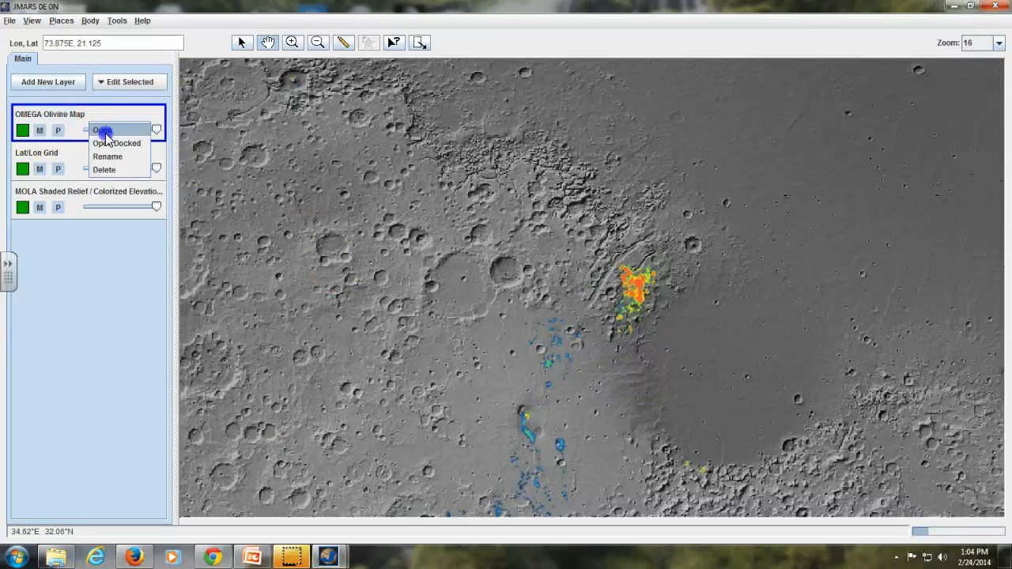
click(103, 131)
click(332, 476)
click(363, 475)
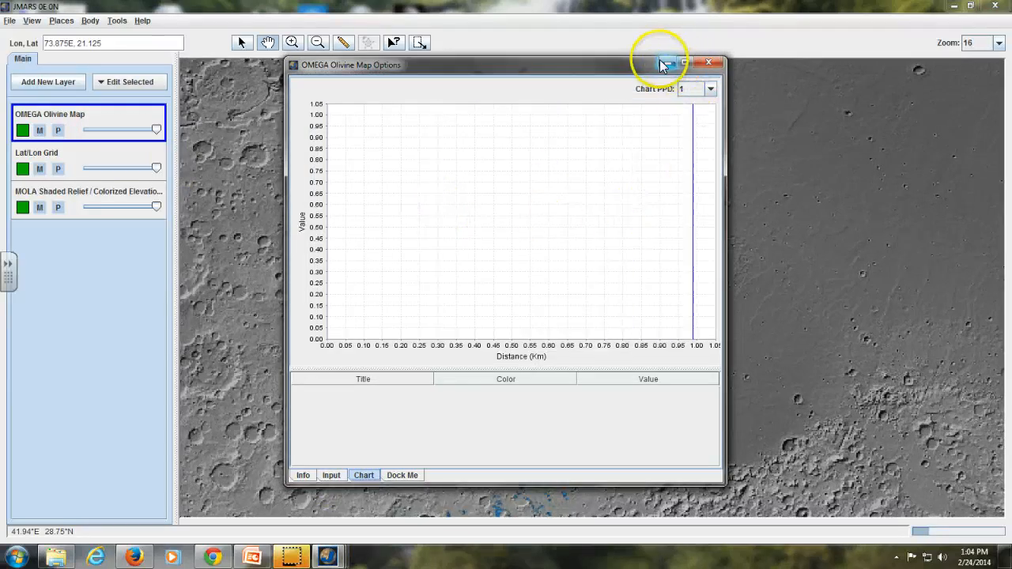
click(708, 62)
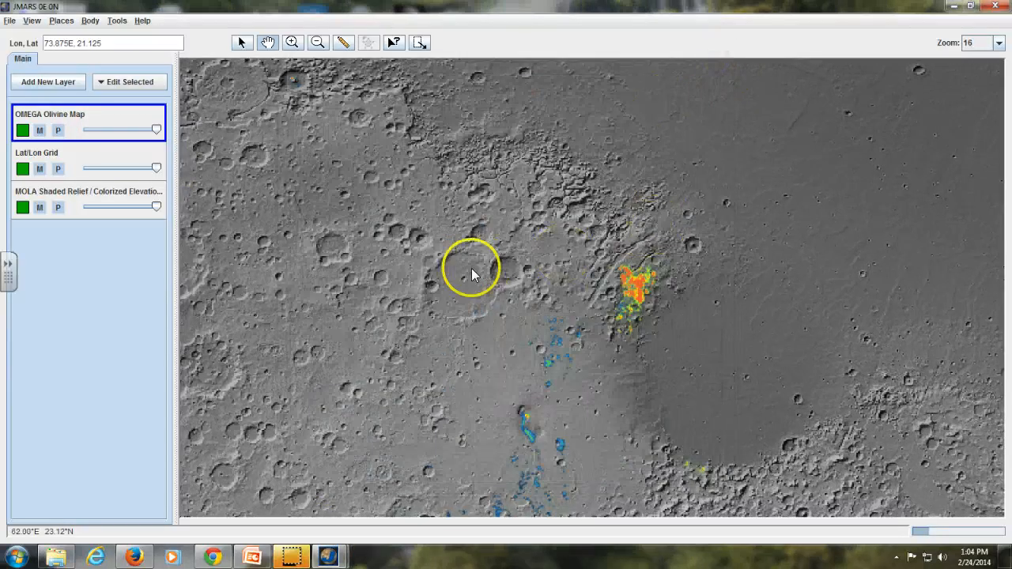